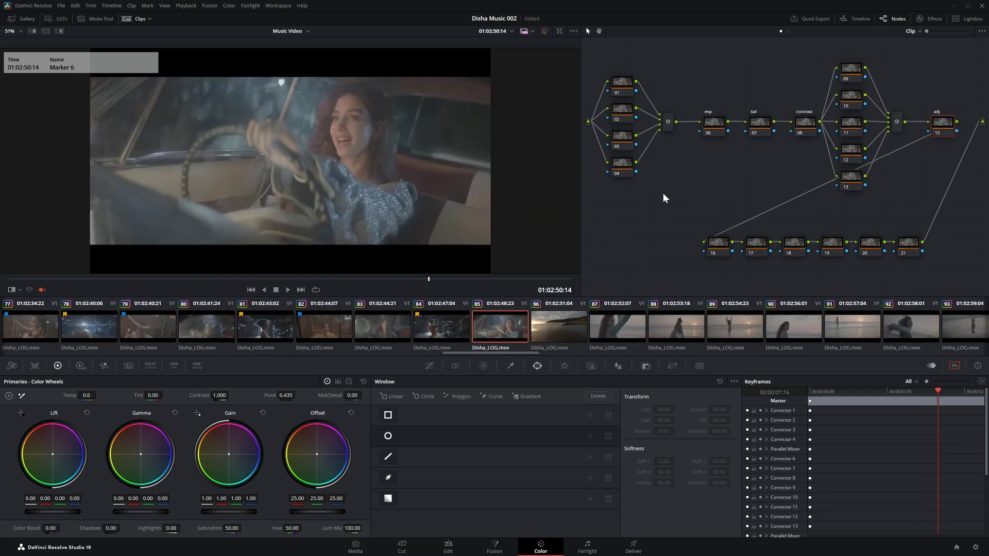
# Apply the Arri Alexa to Rec709 LUT to node 20 instead of the adj node.
pyautogui.click(33, 19)
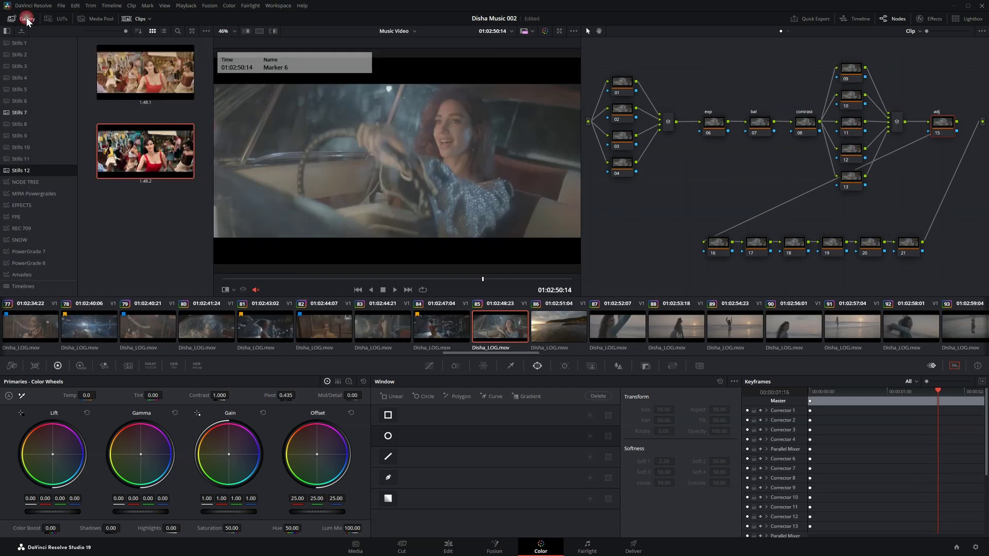
pyautogui.click(58, 18)
pyautogui.click(34, 84)
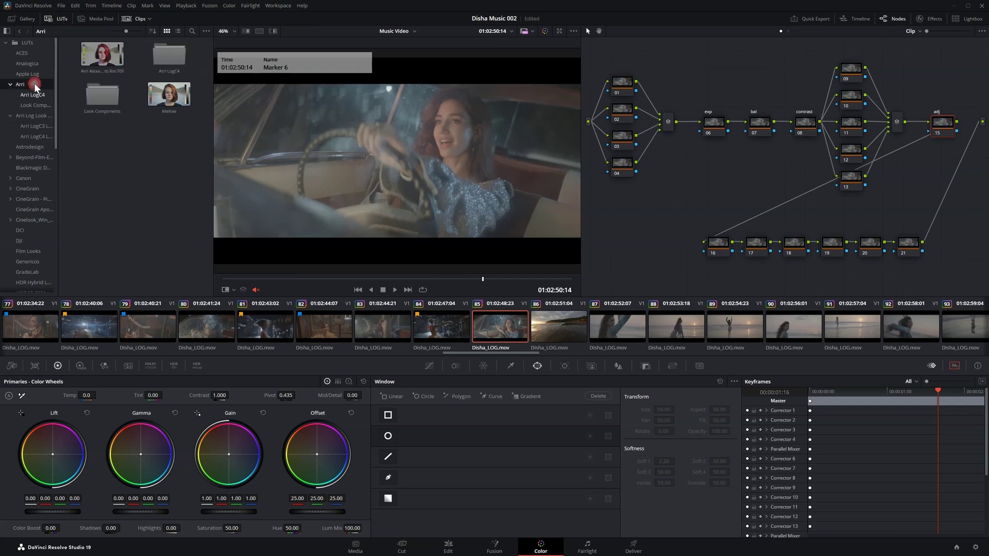
pyautogui.doubleClick(102, 54)
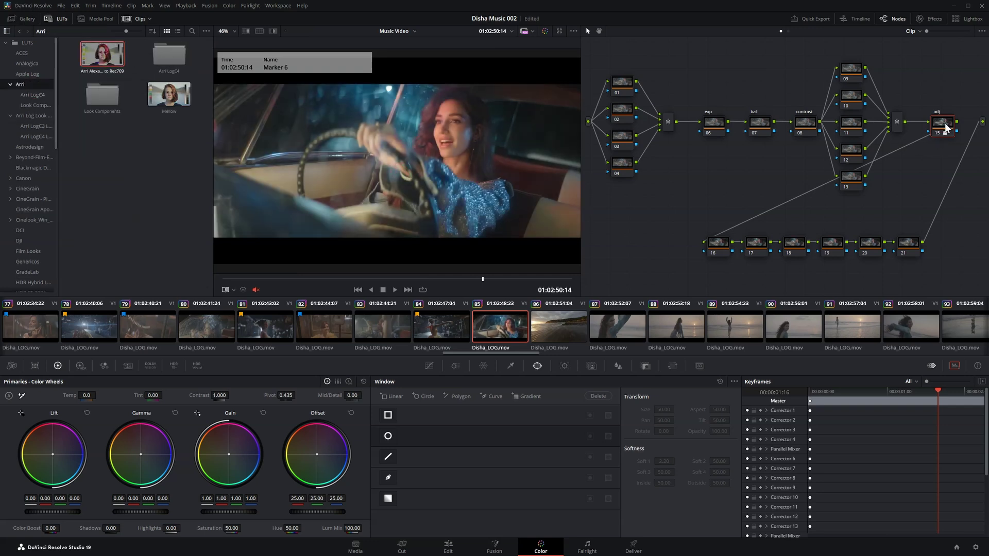
pyautogui.hotkey('ctrl', 'd')
pyautogui.click(867, 248)
pyautogui.moveTo(95, 57); pyautogui.dragTo(240, 114)
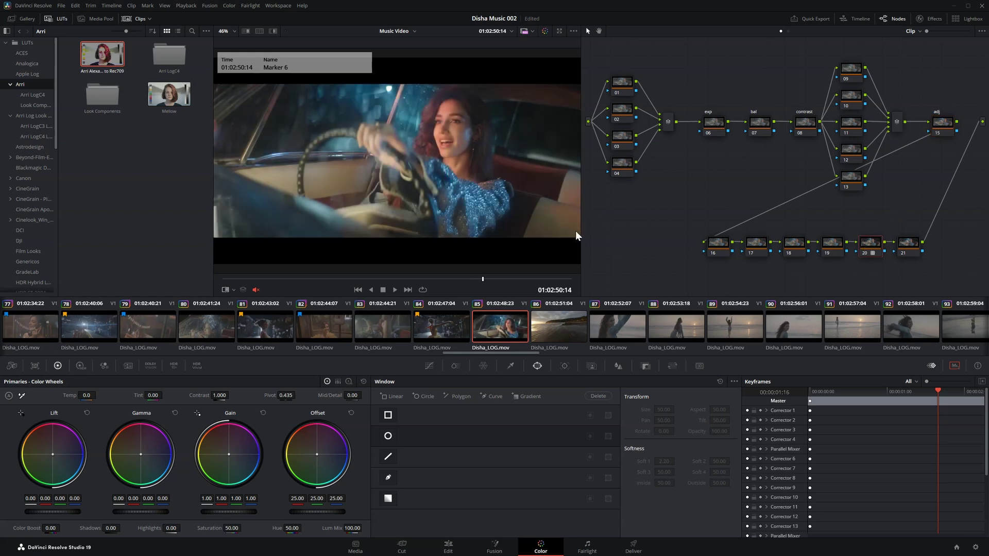
# Save a gallery still of the frame with the Arri Rec709 LUT applied.
pyautogui.click(801, 250)
pyautogui.click(26, 20)
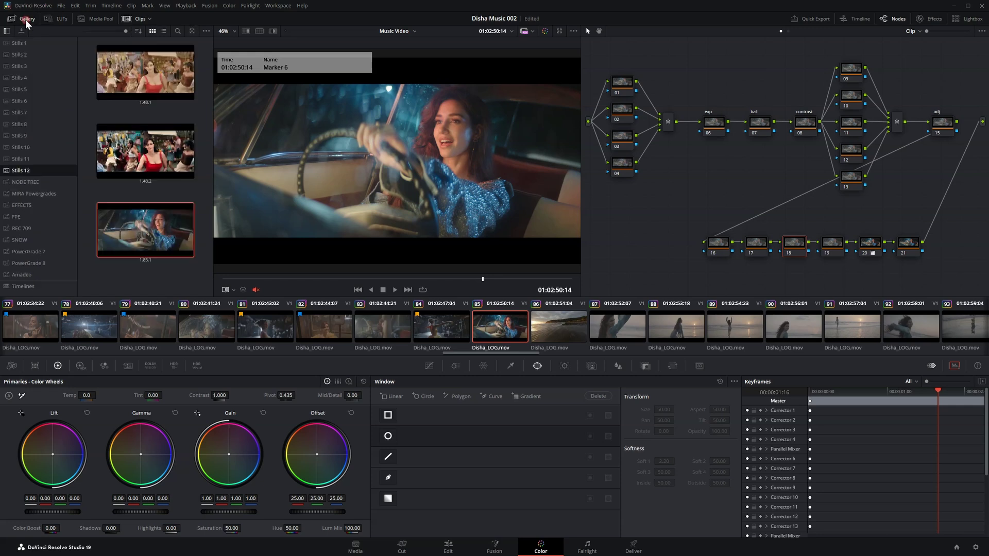
pyautogui.click(26, 20)
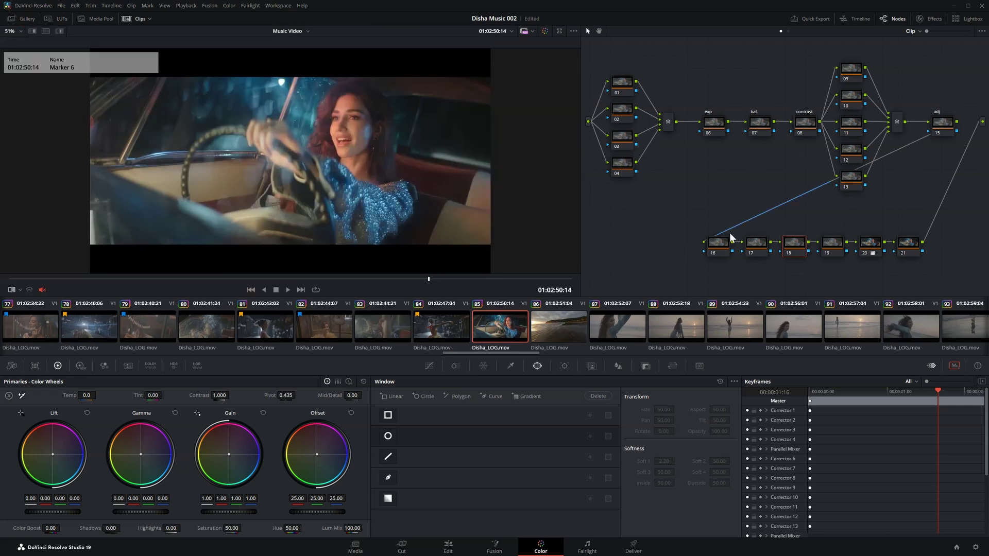
# Undo the Arri LUT on node 20 and apply the Fuji_Eter… LUT from Kharma's Arri_LogC3 folder to node 19.
pyautogui.click(61, 19)
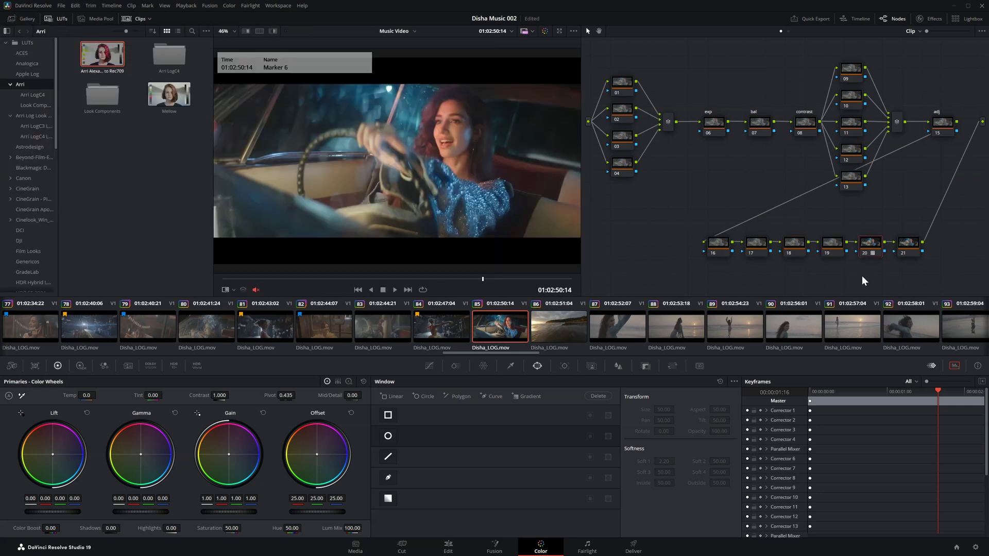
pyautogui.hotkey('ctrl', 'z')
pyautogui.scroll(-5, 39, 205)
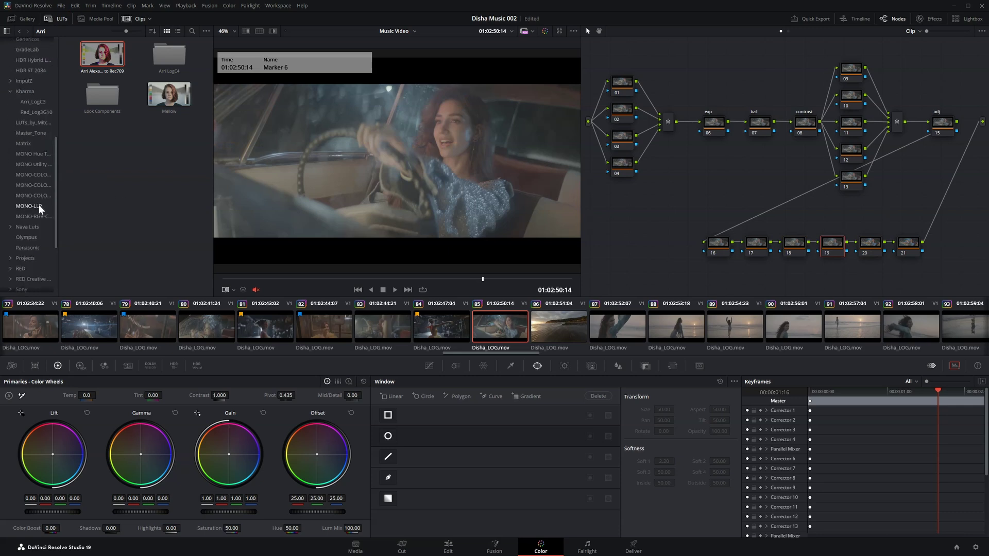
pyautogui.scroll(-3, 26, 224)
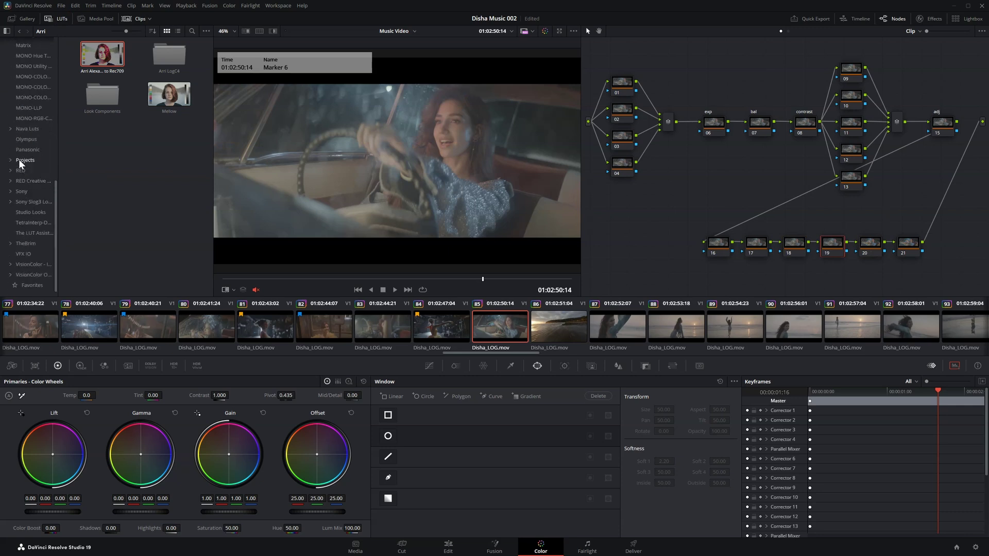
pyautogui.scroll(3, 28, 141)
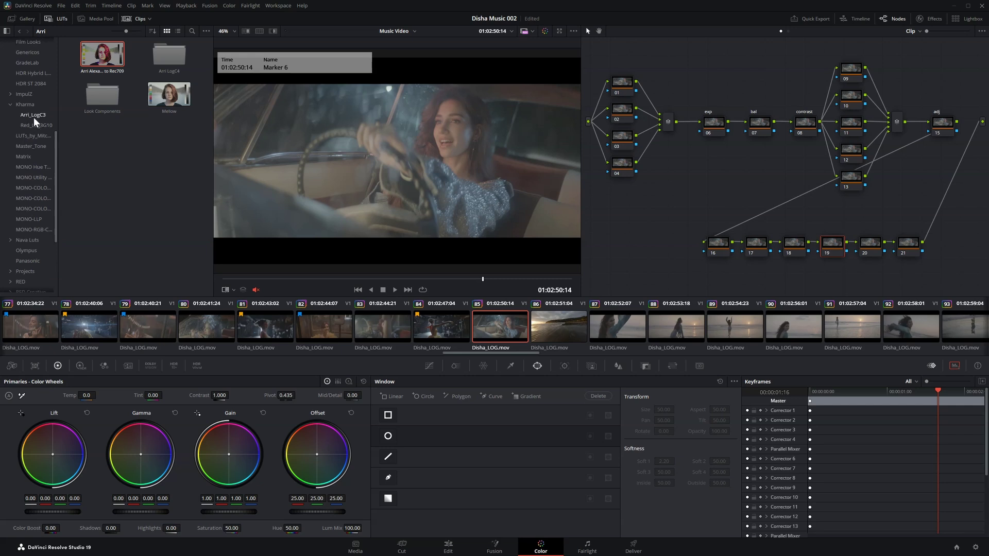
pyautogui.click(33, 115)
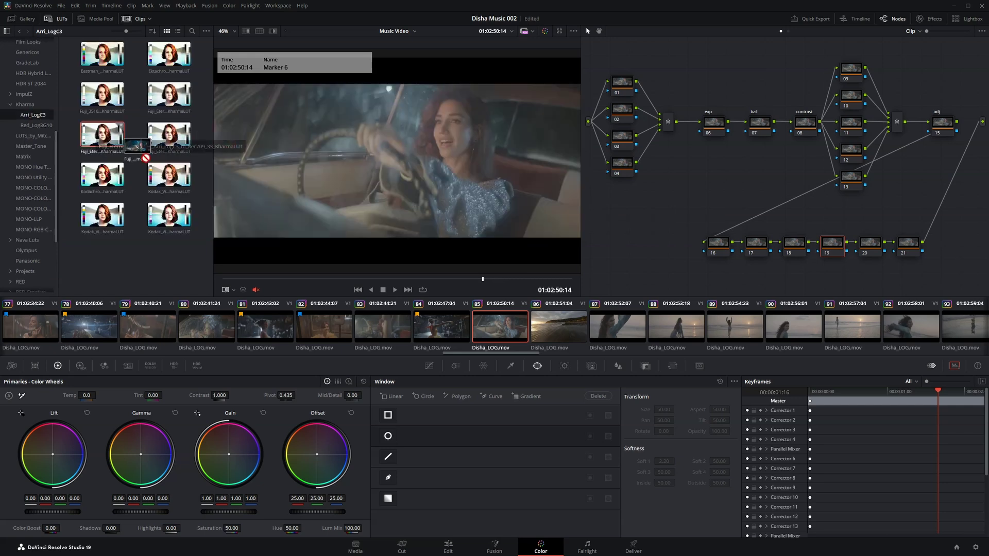
pyautogui.moveTo(98, 135); pyautogui.dragTo(379, 166)
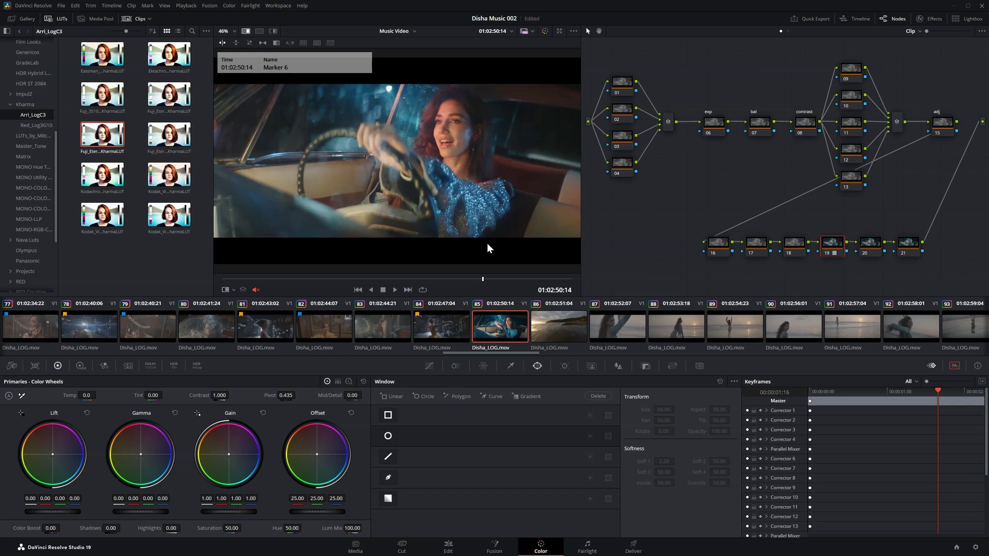
# Examine the frame with the Fuji LUT in an enlarged viewer without the LUT browser.
pyautogui.click(57, 19)
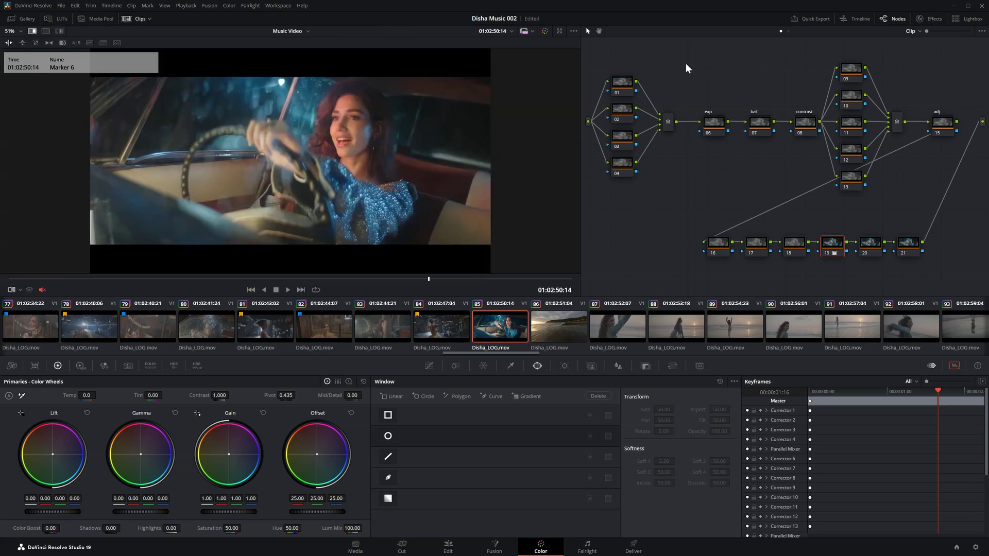
pyautogui.hotkey('alt', 'f')
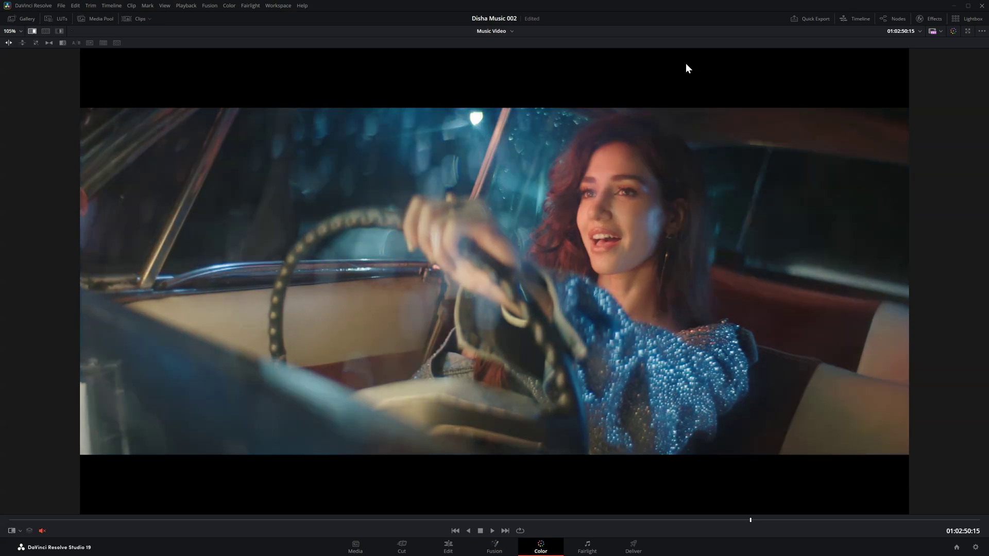
pyautogui.hotkey('alt', 'f')
# On the exp node, set HDR Global exposure to -0.34 and contrast to 1.022, and adjust the primaries with shadows 2.15 and reduced highlights.
pyautogui.click(712, 168)
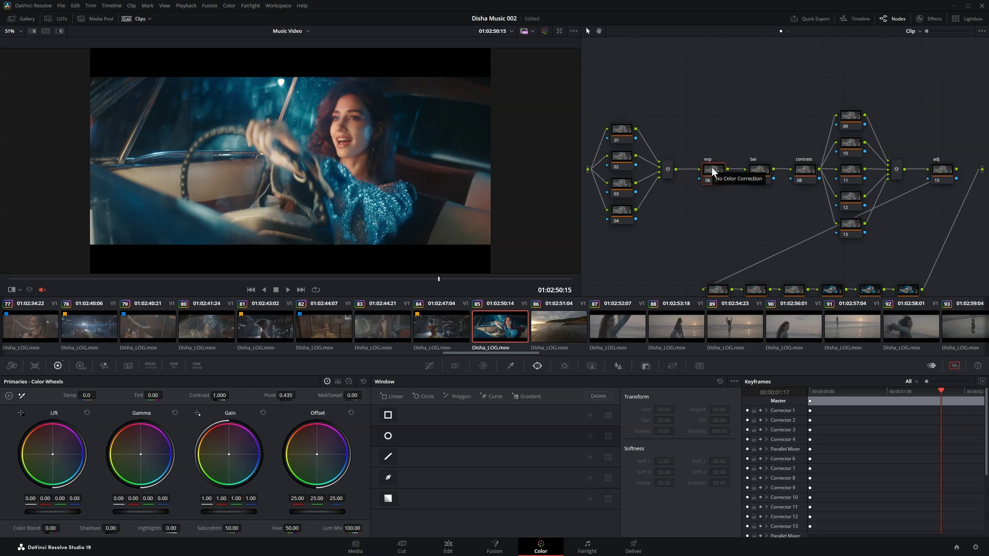
pyautogui.hotkey('alt', '2')
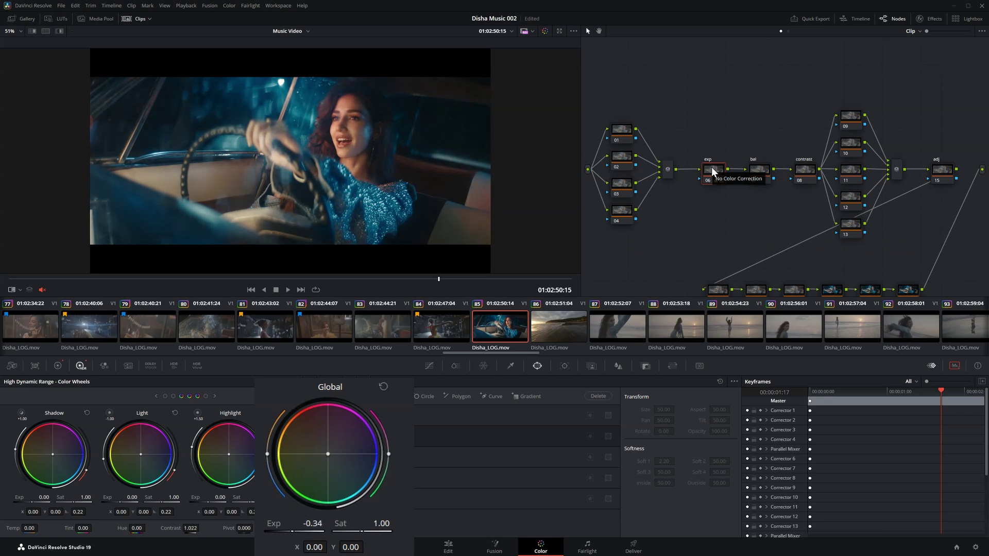
pyautogui.hotkey('alt', 'f')
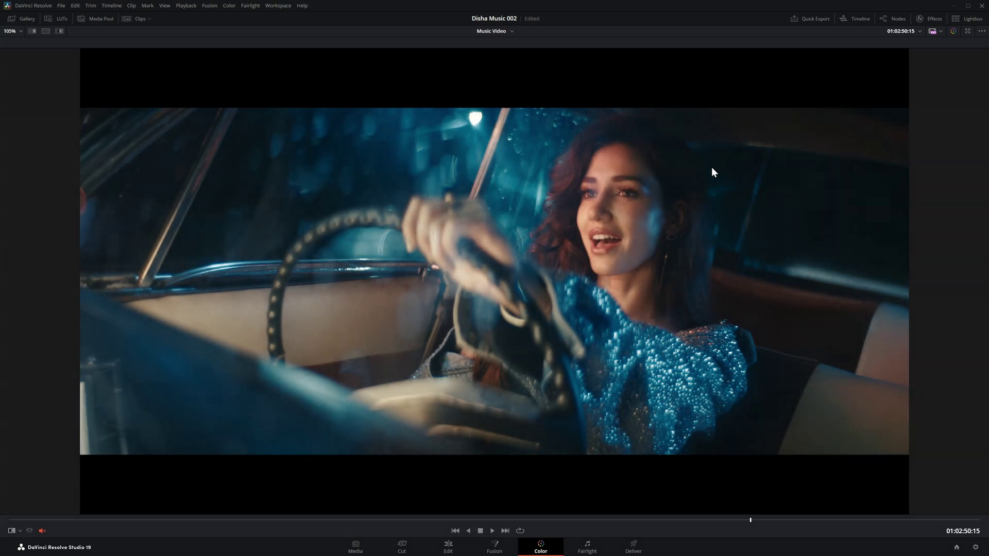
pyautogui.hotkey('alt', 'f')
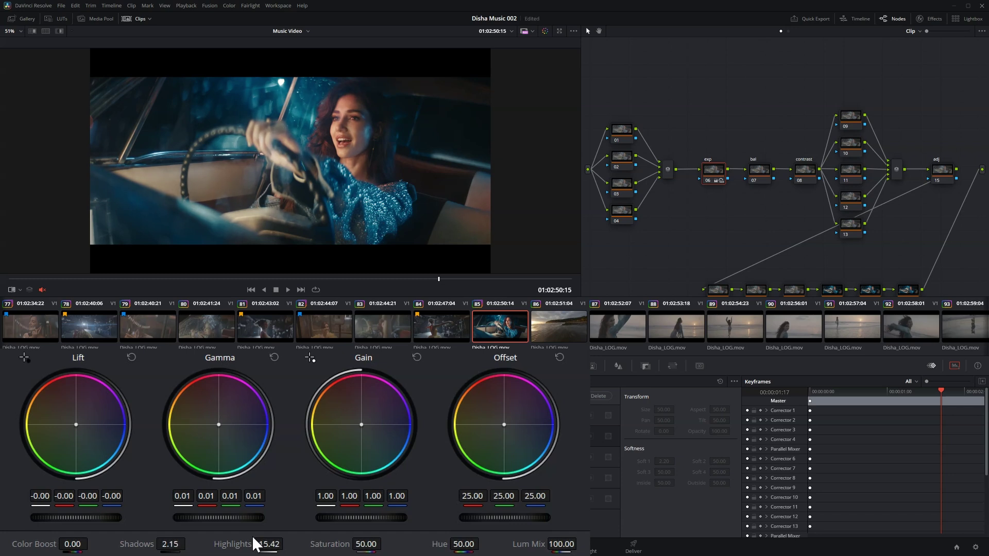
# Compare the exp node's correction on and off, and save the project with the bal node selected.
pyautogui.hotkey('ctrl', 'd')
pyautogui.hotkey('ctrl', 'd')
pyautogui.hotkey('ctrl', 'd')
pyautogui.hotkey('ctrl', 'd')
pyautogui.hotkey('alt', 'shift', "'")
pyautogui.hotkey('ctrl', 'd')
pyautogui.hotkey('ctrl', 'd')
pyautogui.hotkey('ctrl', 's')
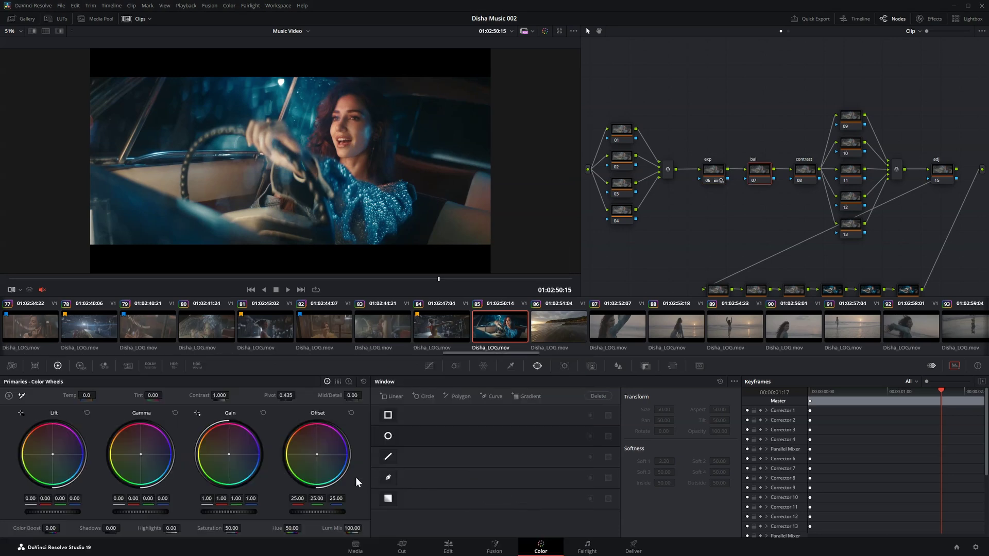
# Adjust the bal node with the HDR wheels while watching the Parade and Vectorscope scopes beside an enlarged image.
pyautogui.hotkey('ctrl', 'shift', 'w')
pyautogui.moveTo(473, 245); pyautogui.dragTo(434, 266)
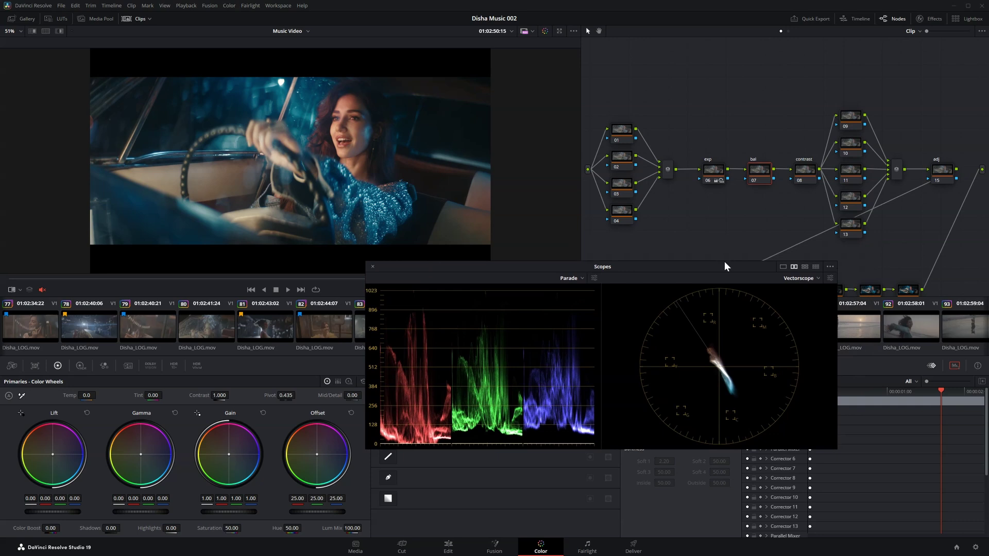
pyautogui.hotkey('alt', 'h')
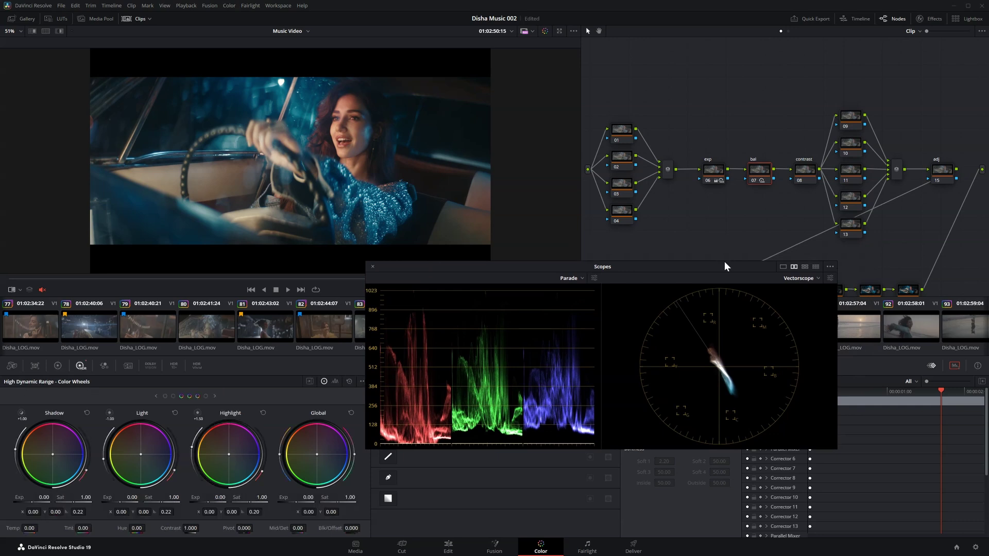
pyautogui.hotkey('alt', 'f')
pyautogui.moveTo(725, 265); pyautogui.dragTo(303, 324)
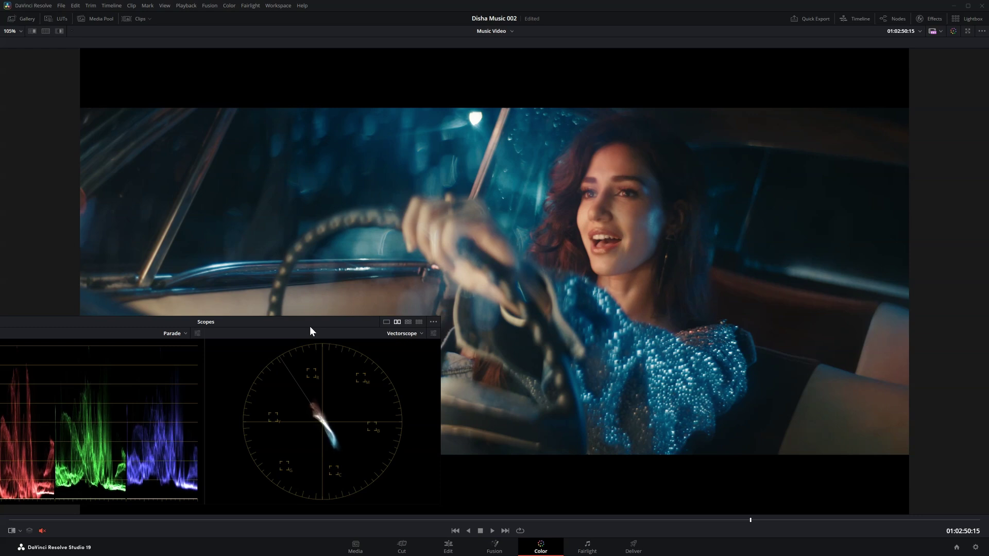
# Compare the graded image with the ungraded one by bypassing all grades.
pyautogui.hotkey('shift', 'd')
pyautogui.hotkey('shift', 'd')
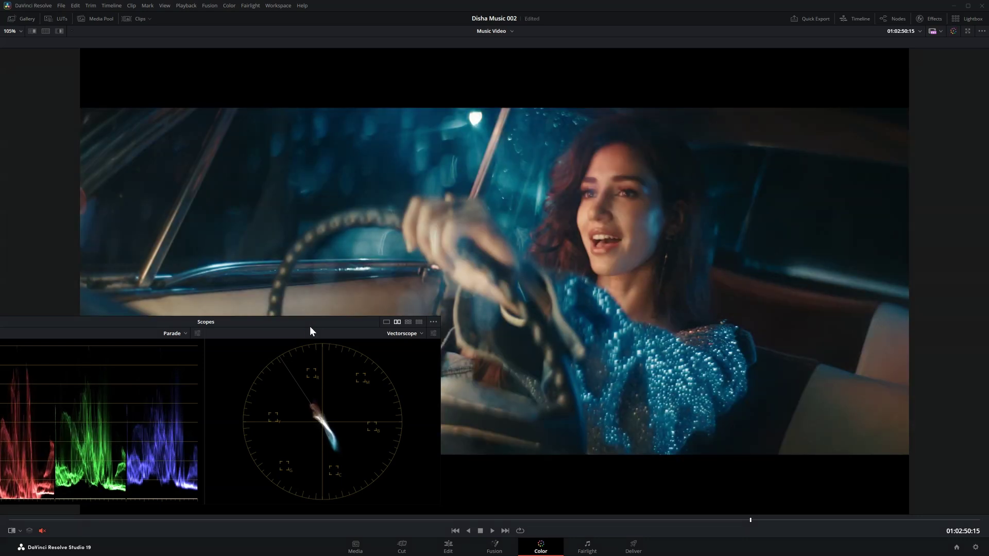
pyautogui.hotkey('shift', 'd')
pyautogui.hotkey('shift', 'd')
# Review the graded clip in the enlarged viewer by playing it from its first frame with looping on.
pyautogui.press('space')
pyautogui.press('Up')
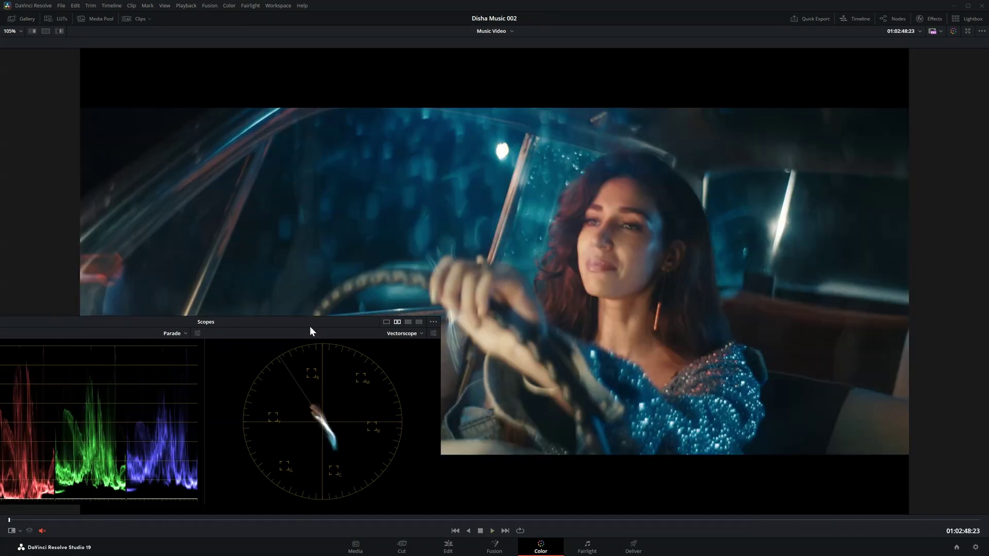
pyautogui.hotkey('ctrl', '/')
pyautogui.press('space')
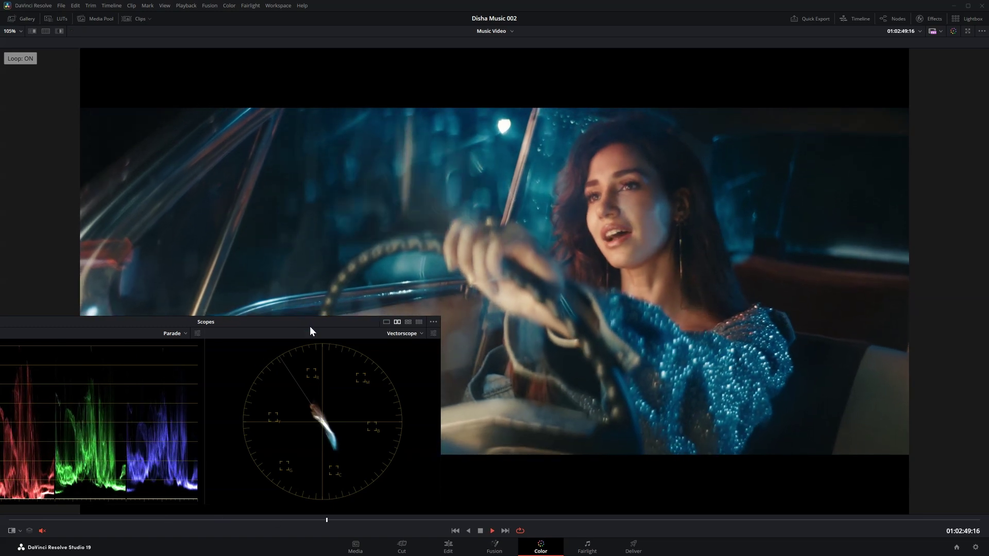
pyautogui.press('space')
pyautogui.hotkey('alt', 'f')
pyautogui.hotkey('alt', 'f')
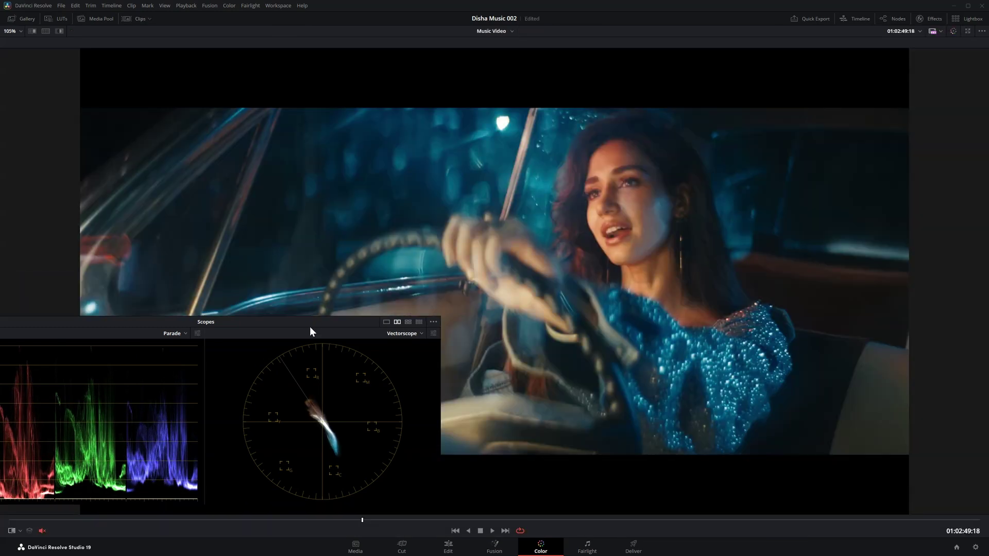
pyautogui.hotkey('alt', 'f')
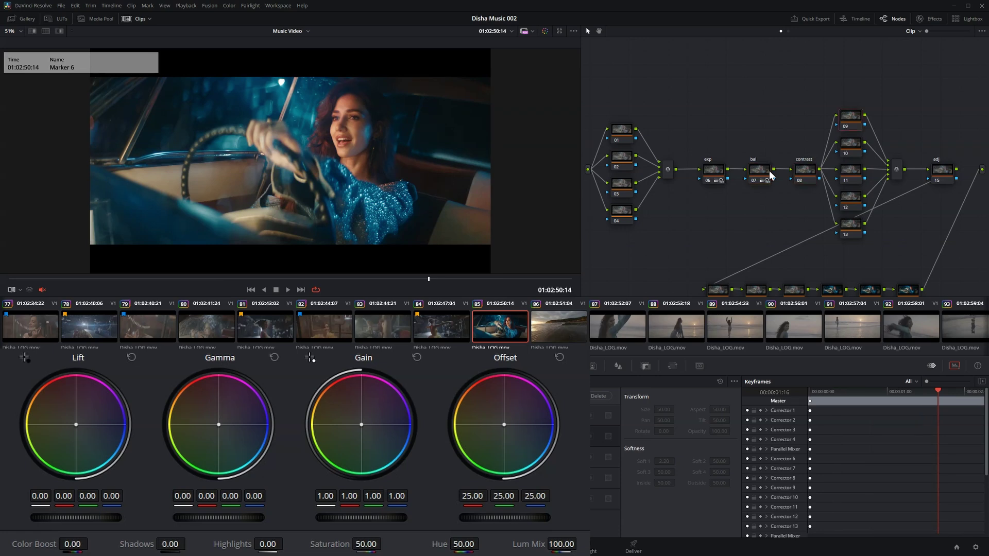
# On node 09, shift the sampled skin tone in the Color Warper to hue 0.01, saturation 0.53 and luma 0.52.
pyautogui.click(455, 366)
pyautogui.click(484, 365)
pyautogui.click(355, 126)
pyautogui.moveTo(356, 125); pyautogui.dragTo(356, 126)
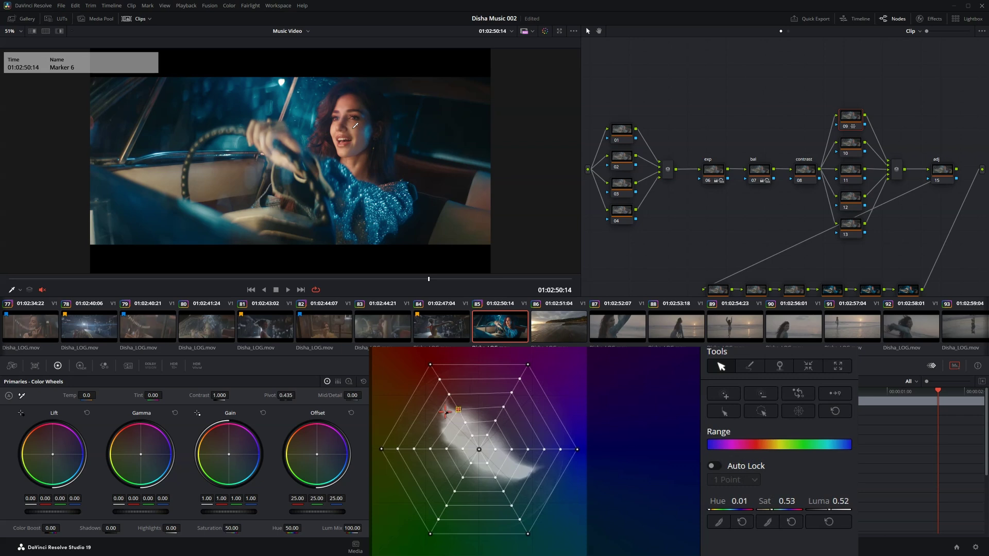
# Compare the image with and without the node correction after the skin-tone warp.
pyautogui.hotkey('alt', 'shift', "'")
pyautogui.hotkey('alt', 'shift', ';')
pyautogui.hotkey('alt', 'shift', "'")
pyautogui.hotkey('ctrl', 'd')
pyautogui.hotkey('ctrl', 'd')
# On node 11, add a soft circular window over the face and hand rotated -13.60, with gain 1.08 and highlights -6.47.
pyautogui.hotkey('alt', 'shift', "'")
pyautogui.hotkey('alt', 'w')
pyautogui.hotkey('alt', 'c')
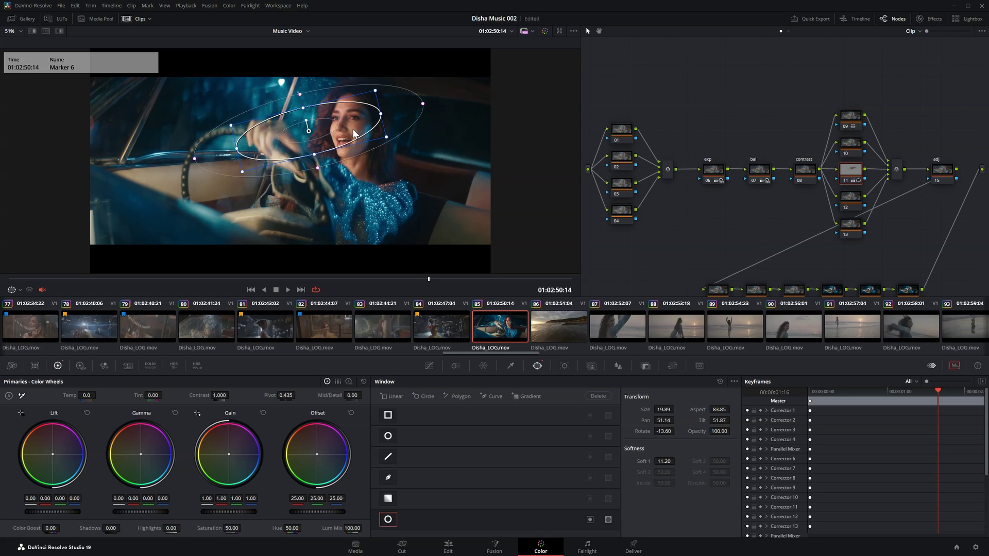
pyautogui.scroll(8, 412, 514)
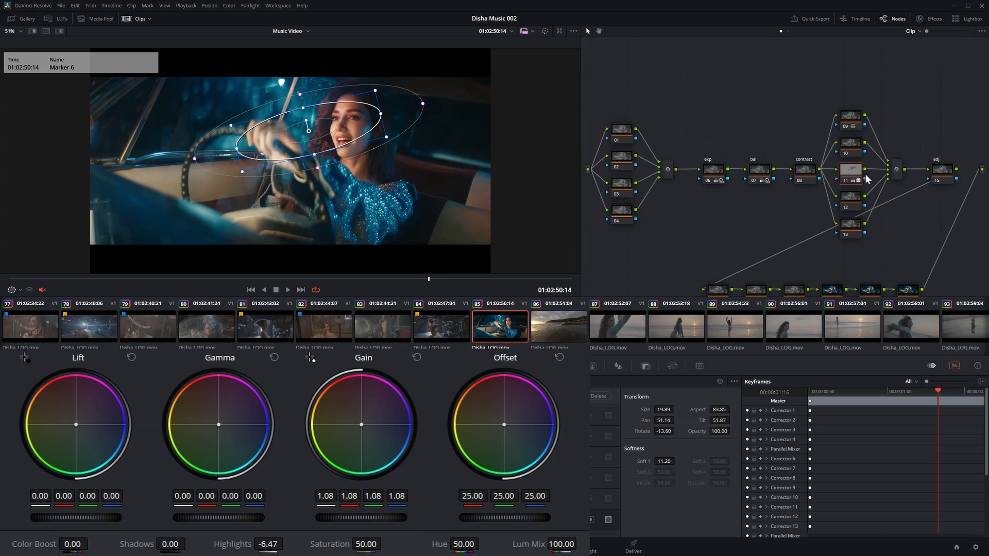
# Feed node 11's window key into node 12 and tint the area outside the window red using offset and an inverted key input.
pyautogui.click(836, 205)
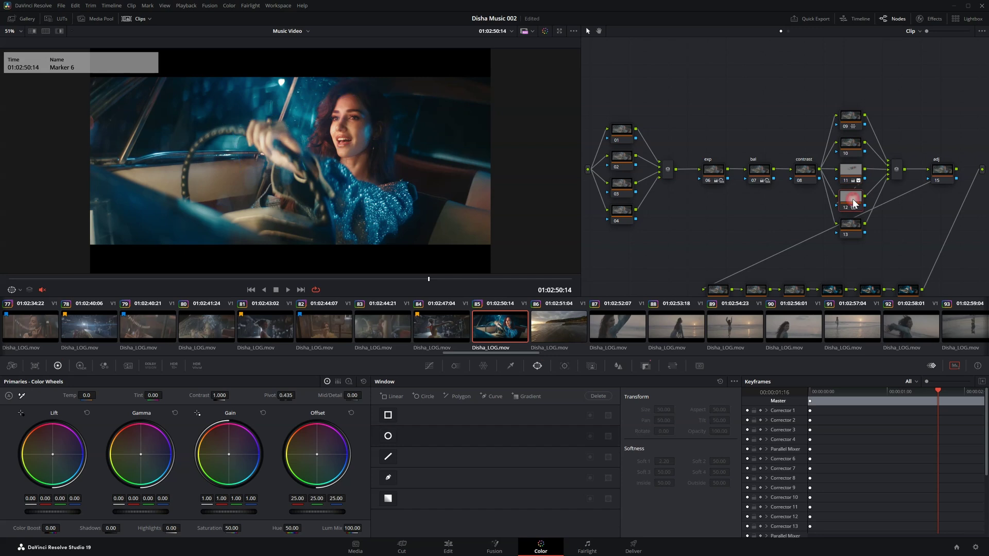
pyautogui.click(649, 367)
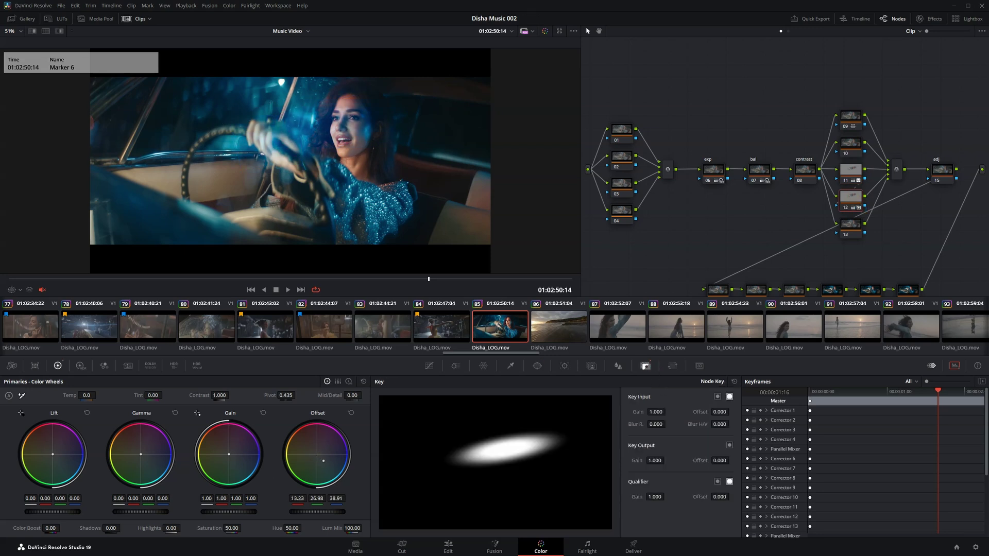
pyautogui.moveTo(319, 455); pyautogui.dragTo(306, 439)
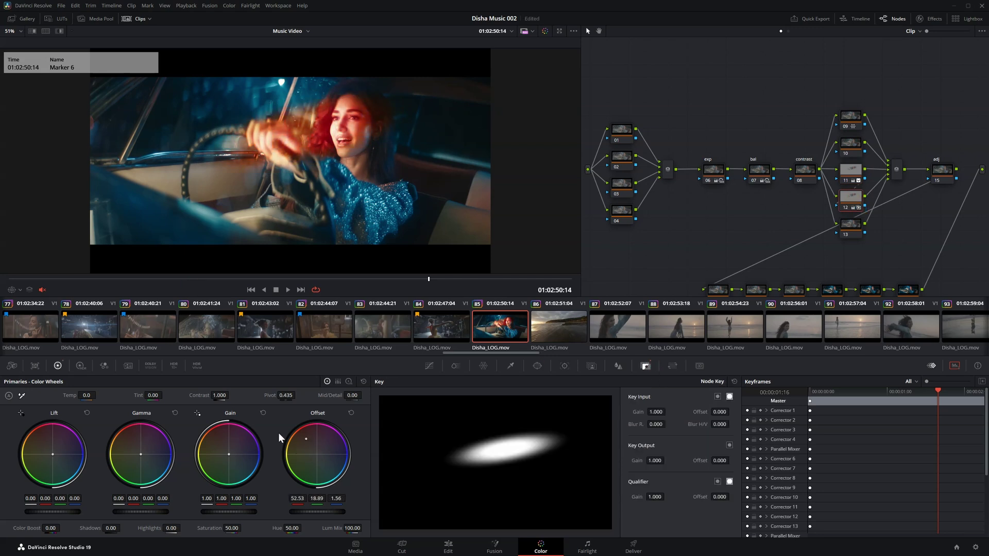
pyautogui.click(717, 397)
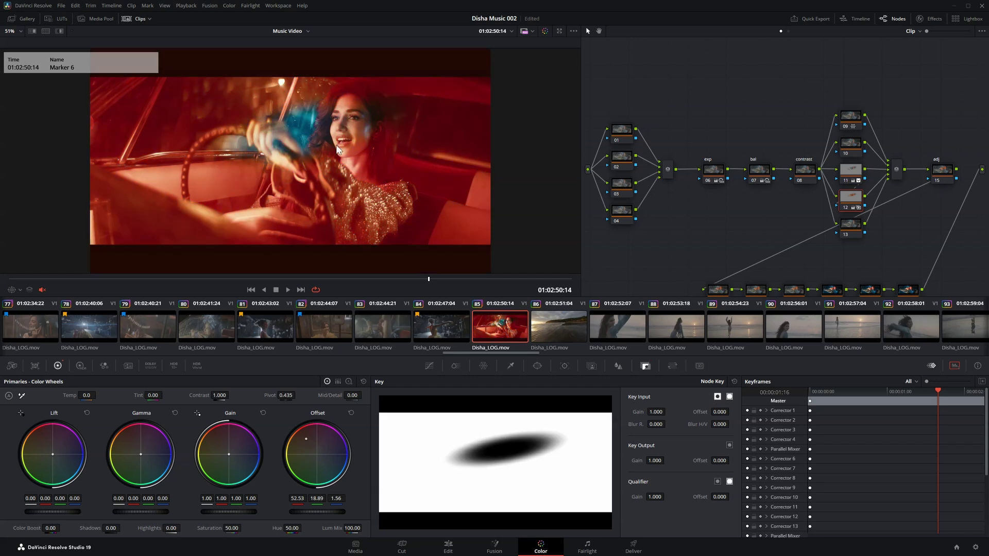
pyautogui.click(845, 168)
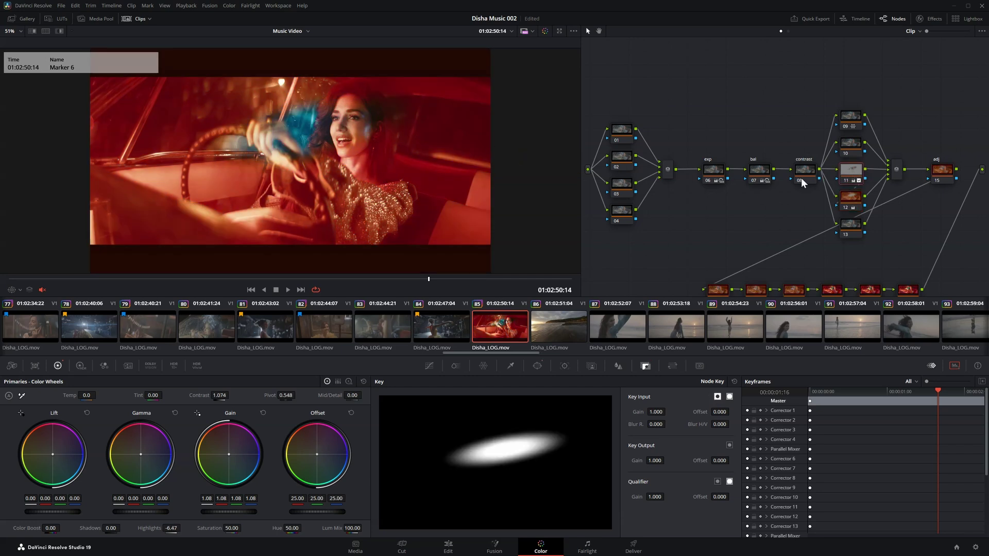
# Undo the red offset tint on node 12 and lower its gain to 0.95 instead.
pyautogui.click(537, 365)
pyautogui.click(850, 198)
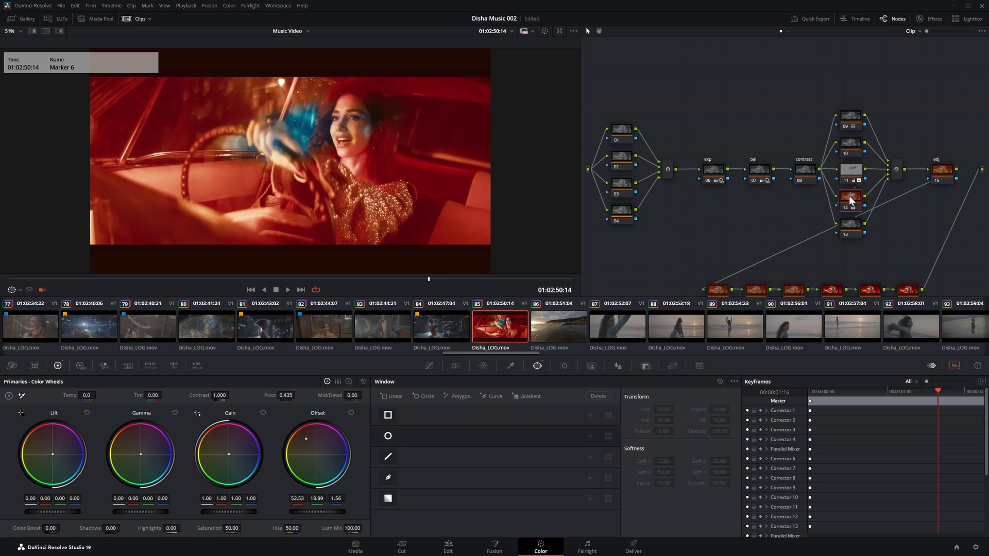
pyautogui.hotkey('ctrl', 'z')
pyautogui.hotkey('ctrl', 'z')
pyautogui.hotkey('ctrl', 'z')
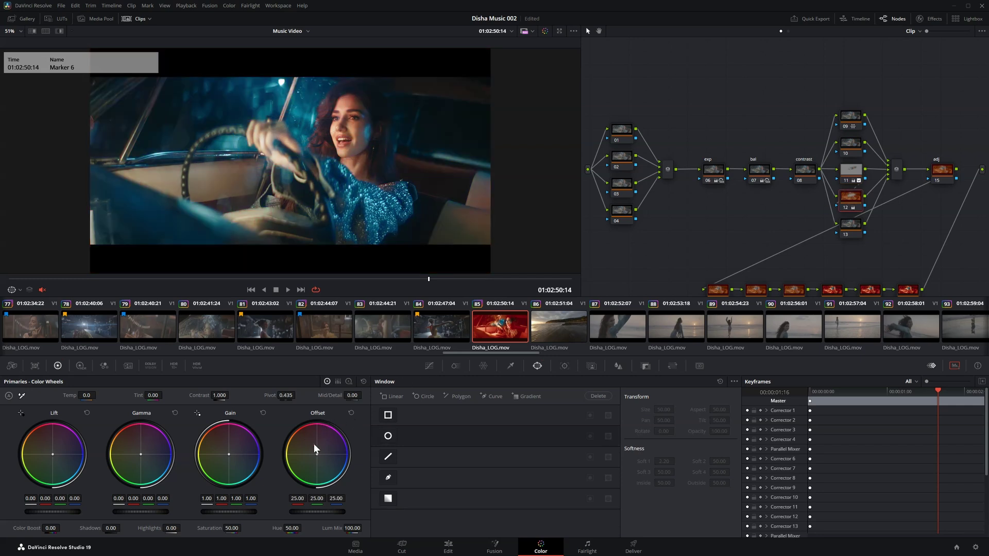
pyautogui.hotkey('ctrl', 'z')
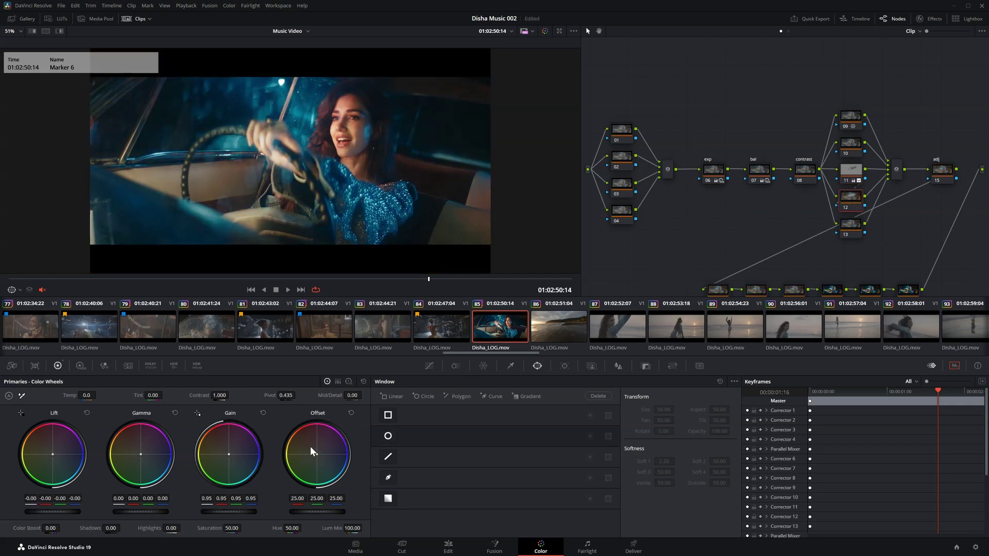
# Compare the full-screen image with and without node 12's correction.
pyautogui.click(850, 172)
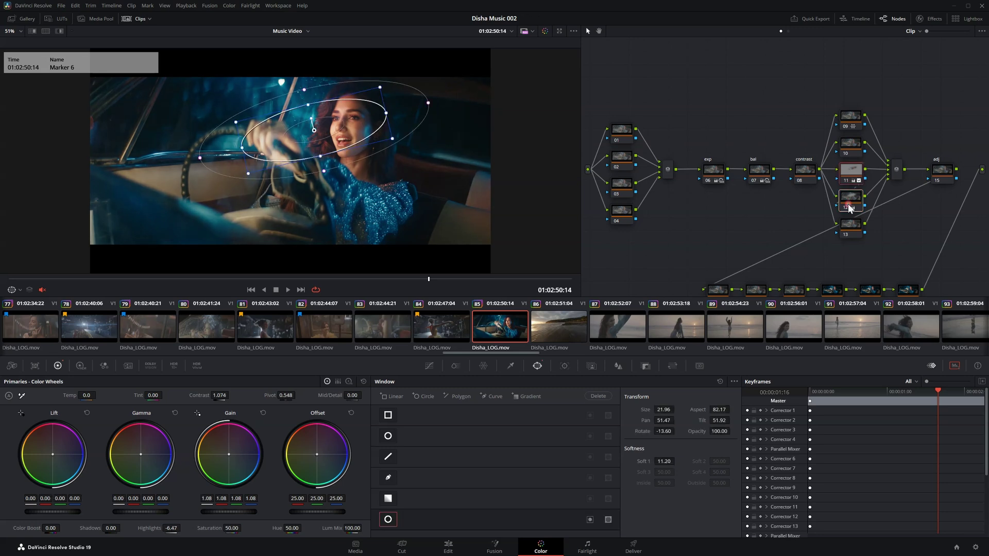
pyautogui.hotkey('shift', 'f')
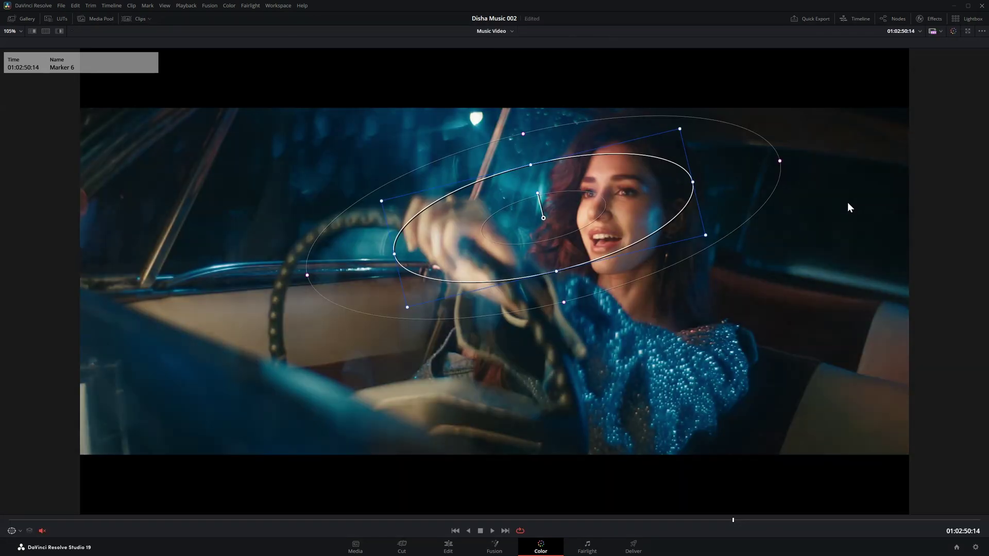
pyautogui.hotkey('ctrl', 'd')
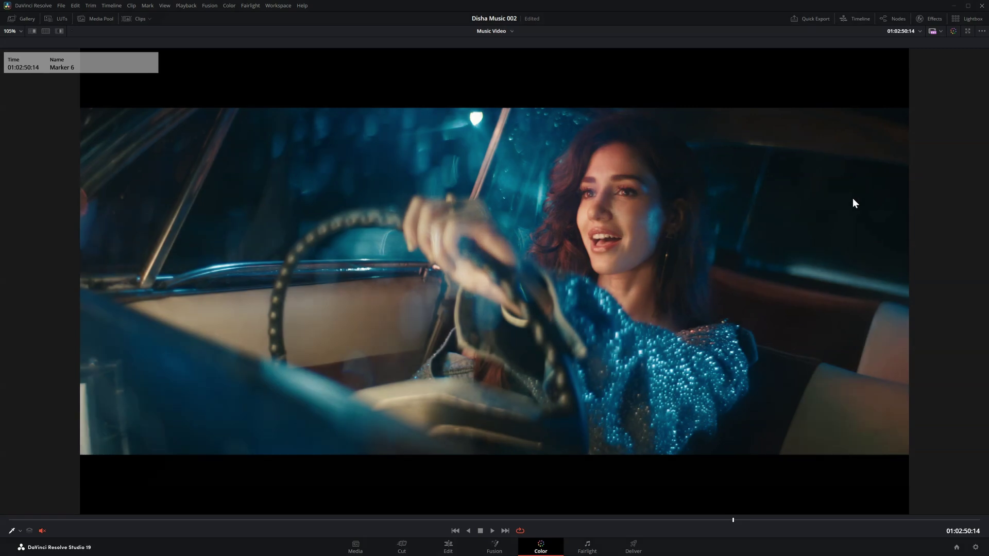
pyautogui.hotkey('ctrl', 'd')
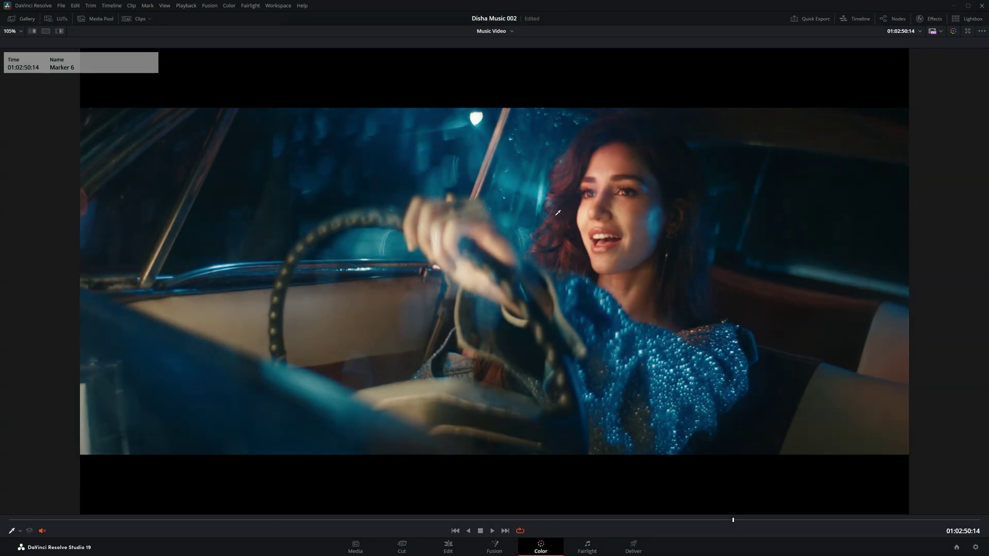
pyautogui.hotkey('alt', 'f')
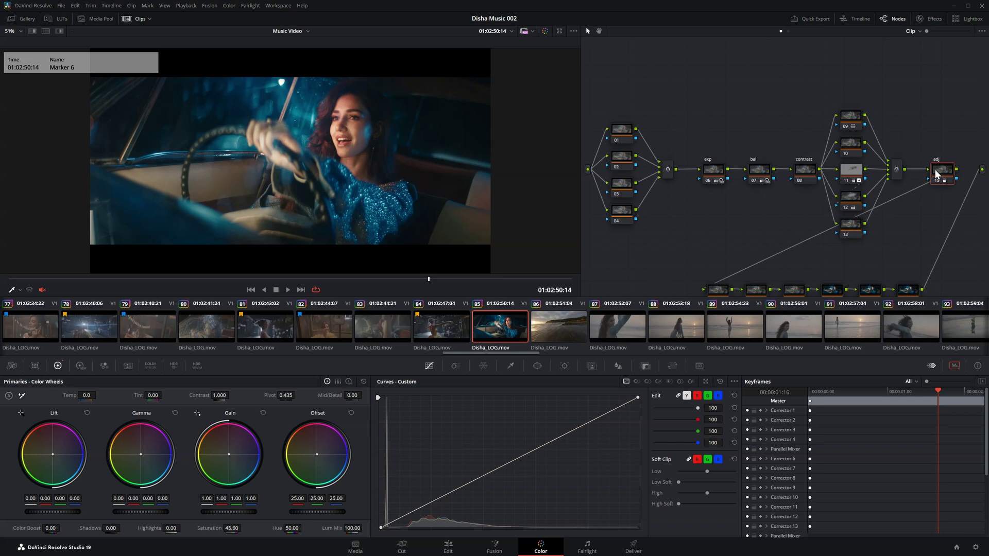
# On the adj node, set saturation to 45.60 and midtone detail to -26.53, pull the custom curve's shadows down slightly, and review full screen.
pyautogui.moveTo(361, 391); pyautogui.dragTo(345, 391)
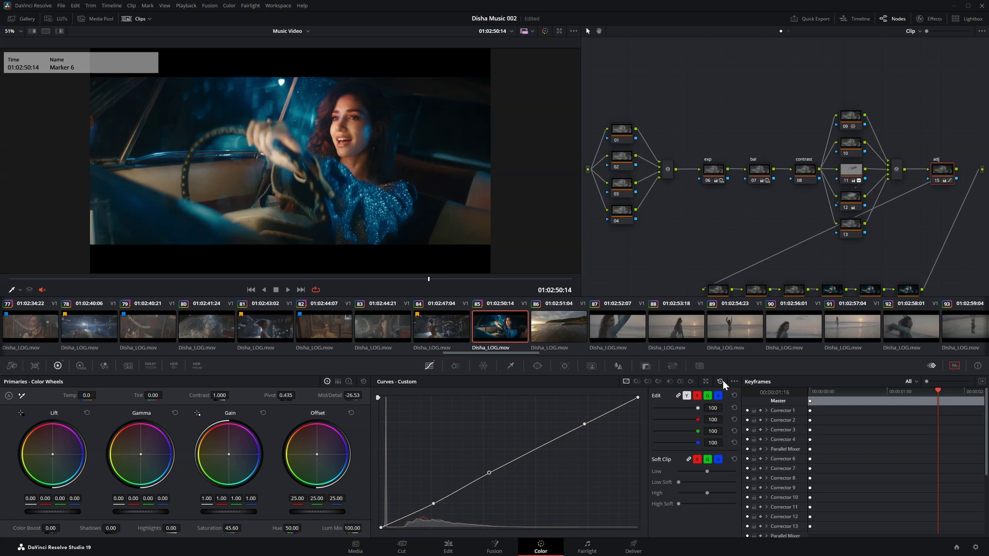
pyautogui.hotkey('alt', 'f')
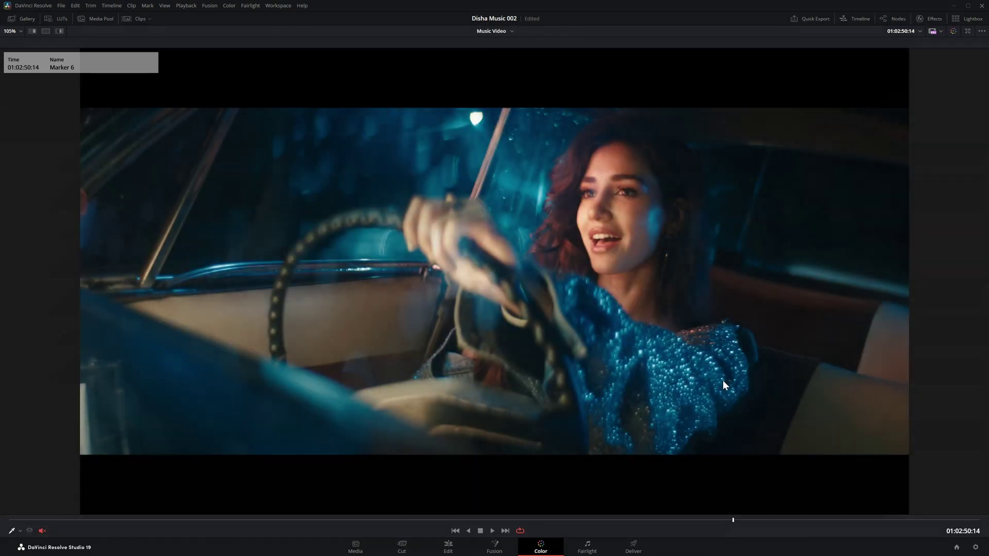
pyautogui.hotkey('alt', 'f')
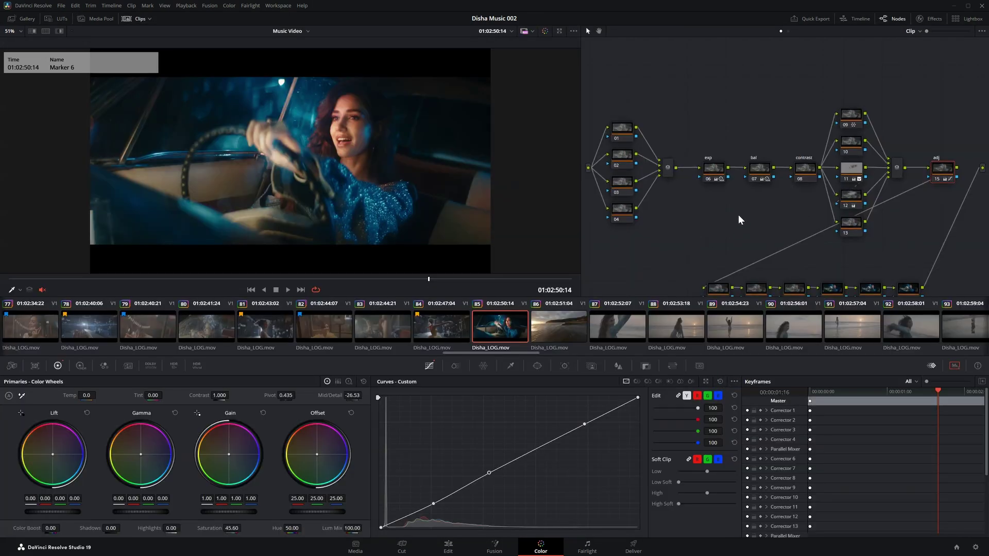
# Copy the glow node from gallery still 1.48.2's node graph onto node 20 and compare the image with it disabled.
pyautogui.click(29, 17)
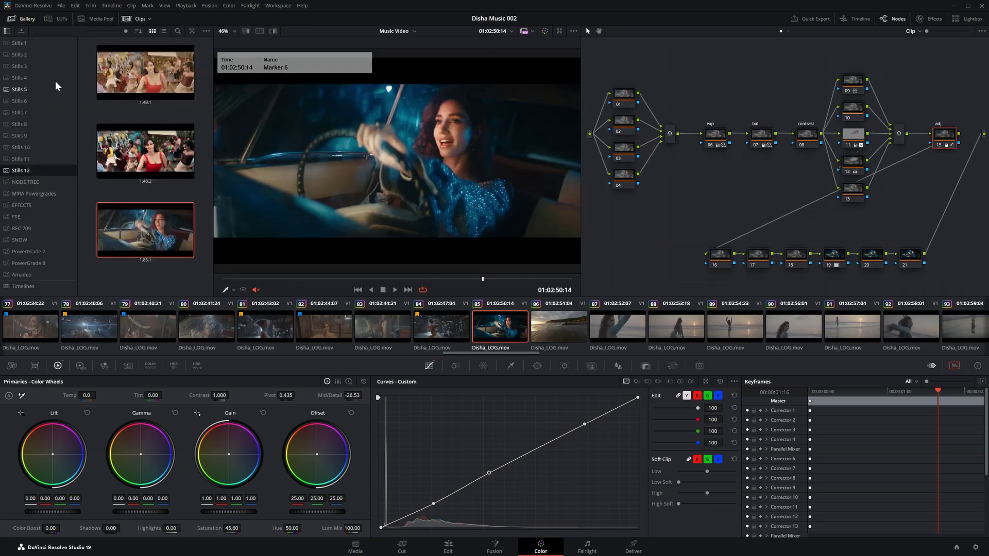
pyautogui.rightClick(147, 142)
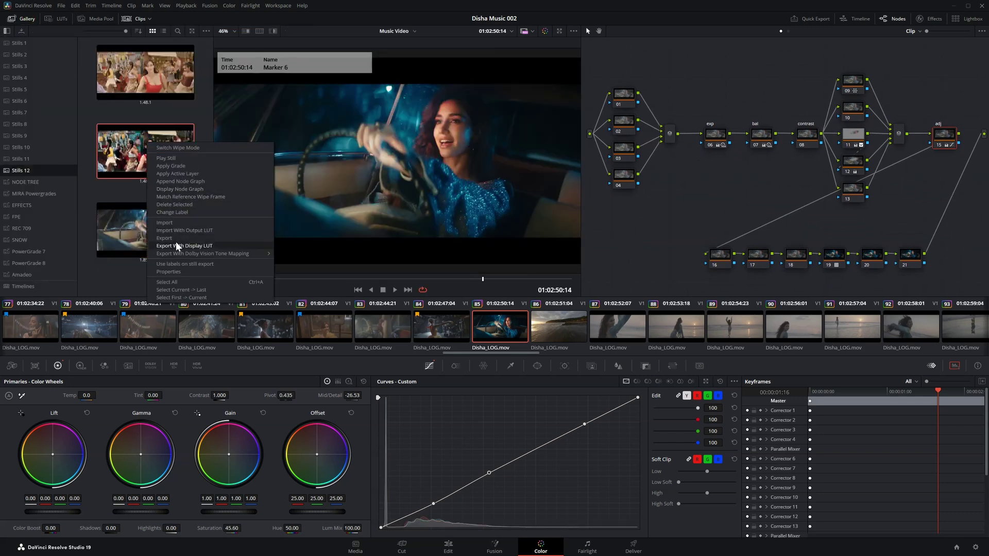
pyautogui.click(193, 190)
pyautogui.moveTo(391, 172); pyautogui.dragTo(226, 174)
pyautogui.scroll(3, 251, 268)
pyautogui.scroll(-3, 252, 268)
pyautogui.scroll(3, 305, 309)
pyautogui.scroll(2, 350, 270)
pyautogui.moveTo(483, 172); pyautogui.dragTo(510, 221)
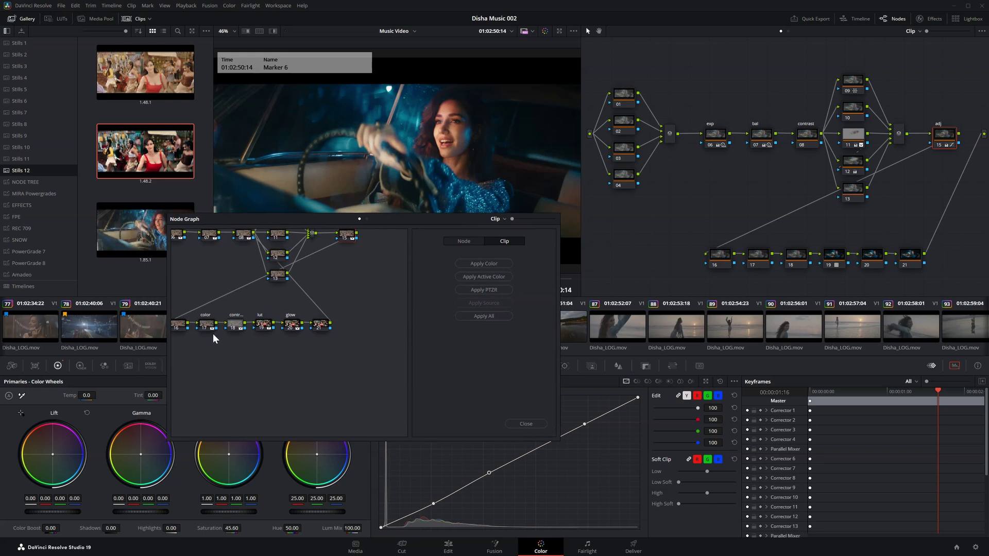
pyautogui.moveTo(288, 329); pyautogui.dragTo(870, 260)
pyautogui.press('Escape')
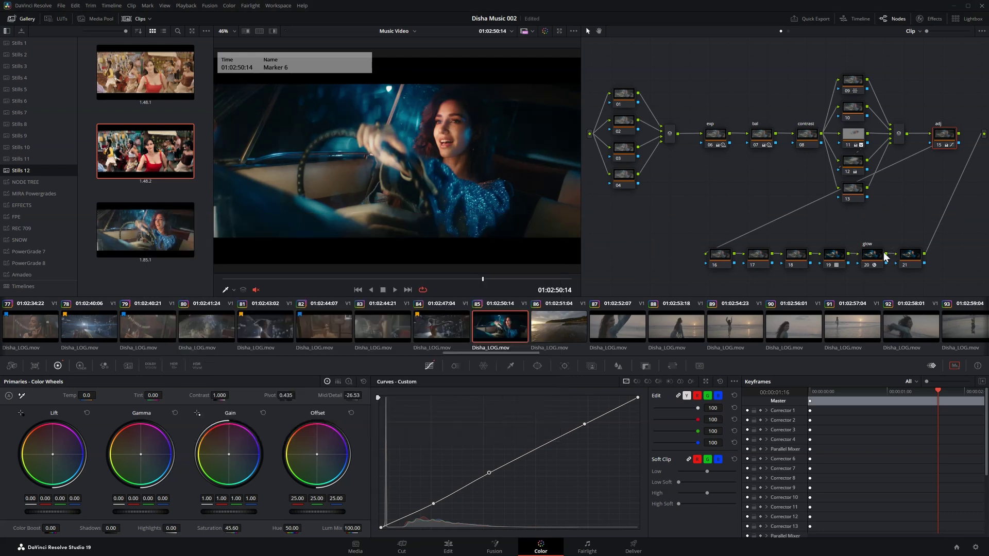
pyautogui.click(870, 256)
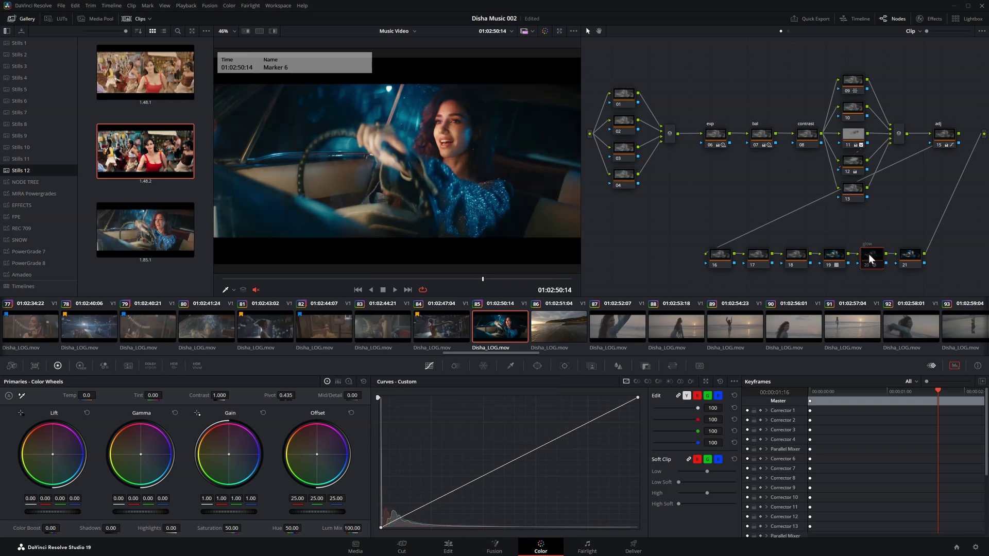
# Copy the contrast node from still 1.48.2's node graph onto node 08 and check its composite mode.
pyautogui.click(807, 142)
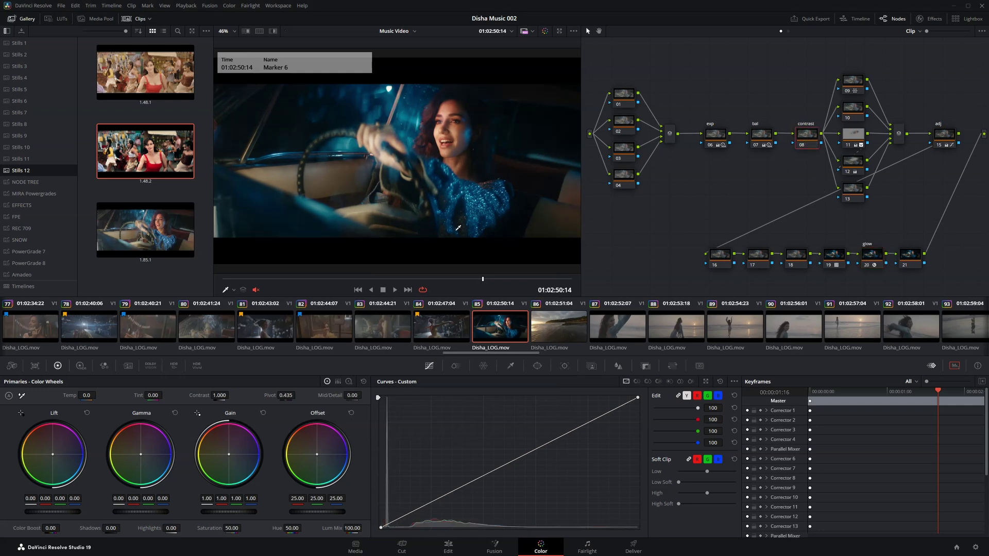
pyautogui.rightClick(122, 145)
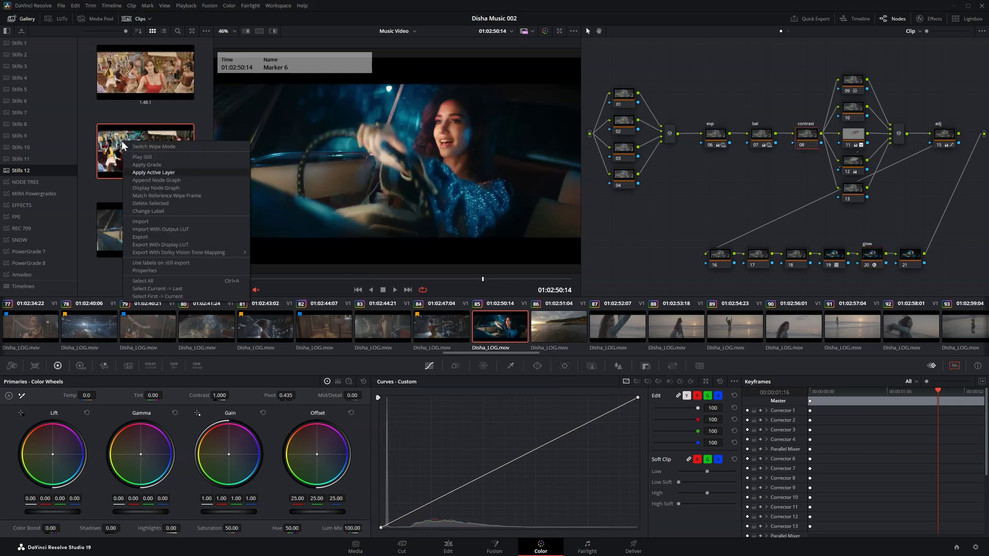
pyautogui.click(155, 187)
pyautogui.moveTo(440, 267); pyautogui.dragTo(806, 134)
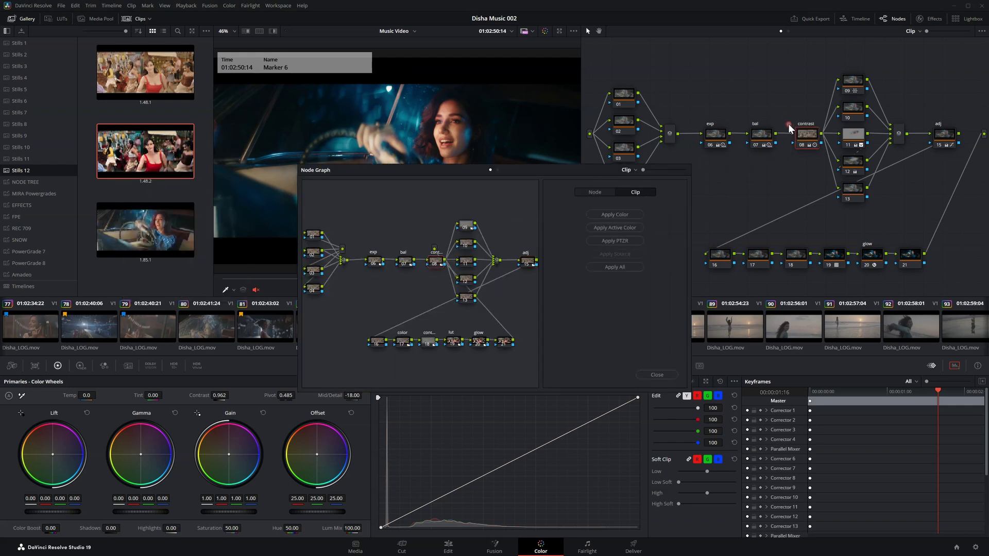
pyautogui.click(656, 375)
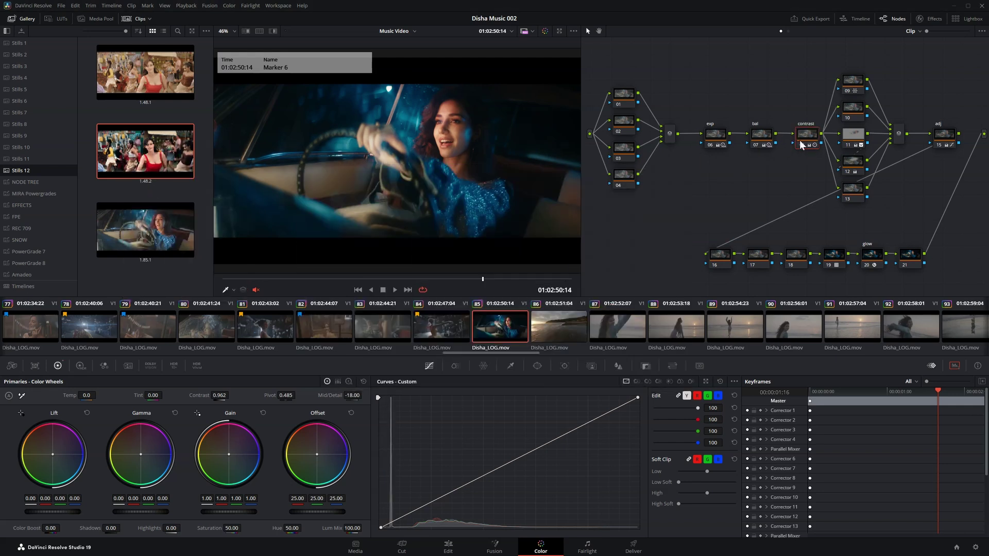
pyautogui.rightClick(810, 144)
pyautogui.moveTo(831, 283)
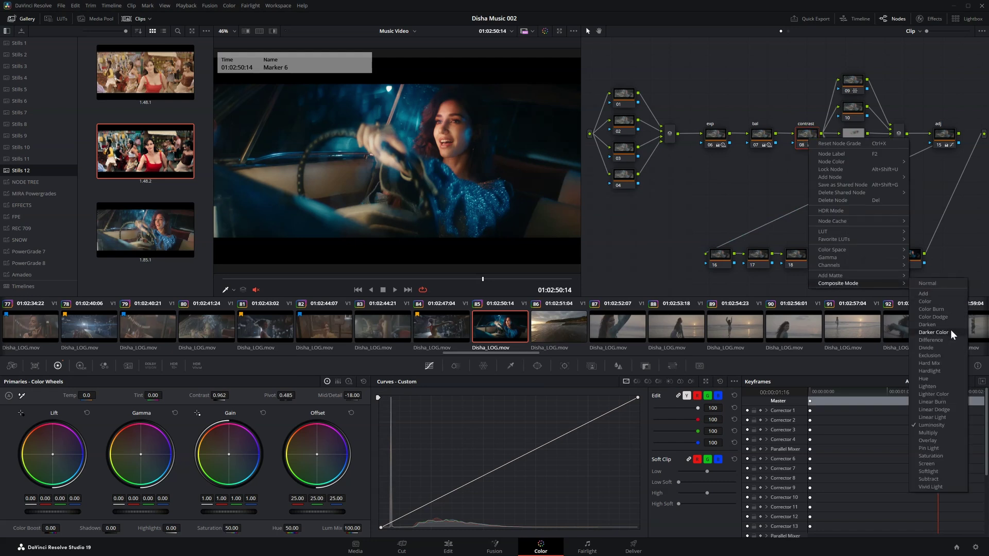
pyautogui.click(800, 132)
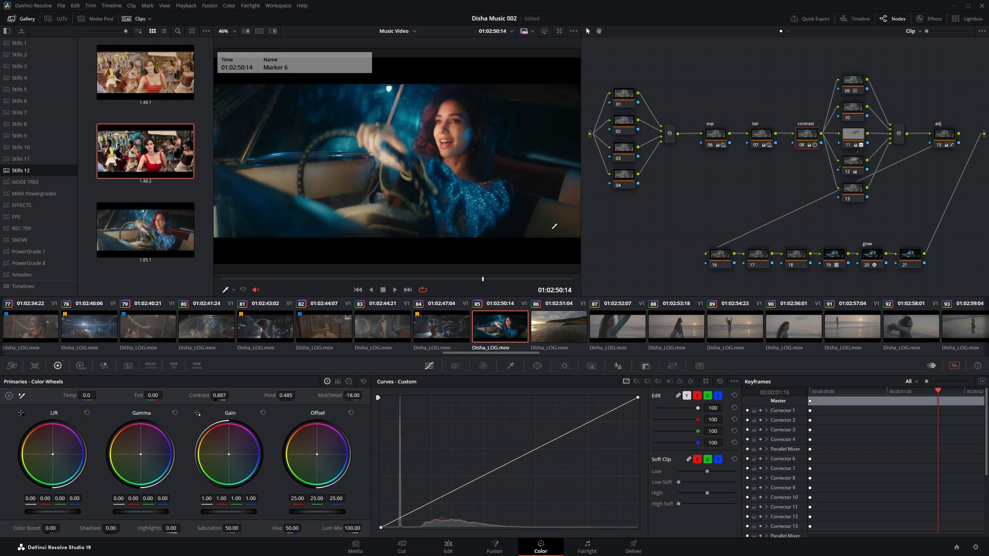
# Set node 08's contrast to 0.923 and compare the full-screen image with and without the node.
pyautogui.hotkey('alt', 'f')
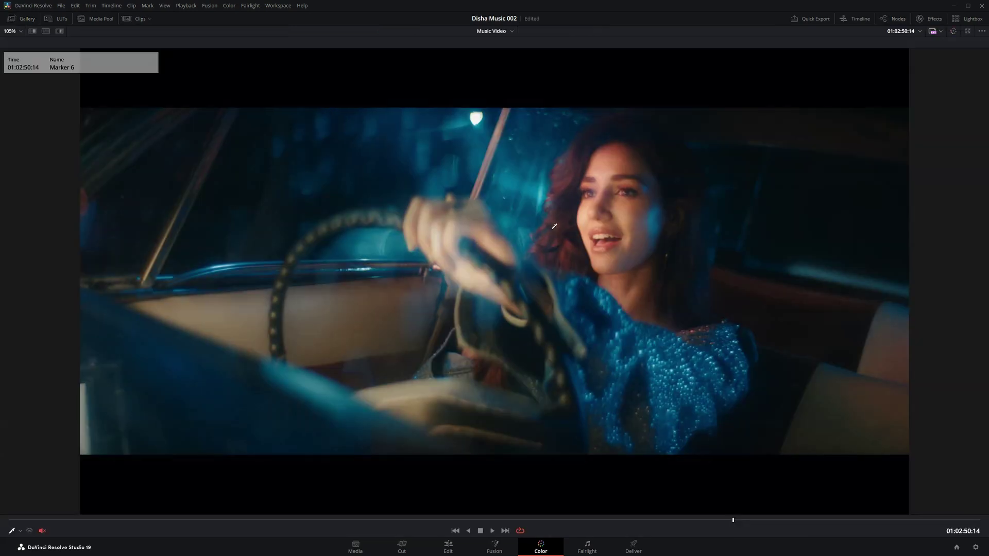
pyautogui.hotkey('ctrl', 'd')
pyautogui.hotkey('ctrl', 'd')
pyautogui.hotkey('ctrl', 'd')
pyautogui.hotkey('alt', 'f')
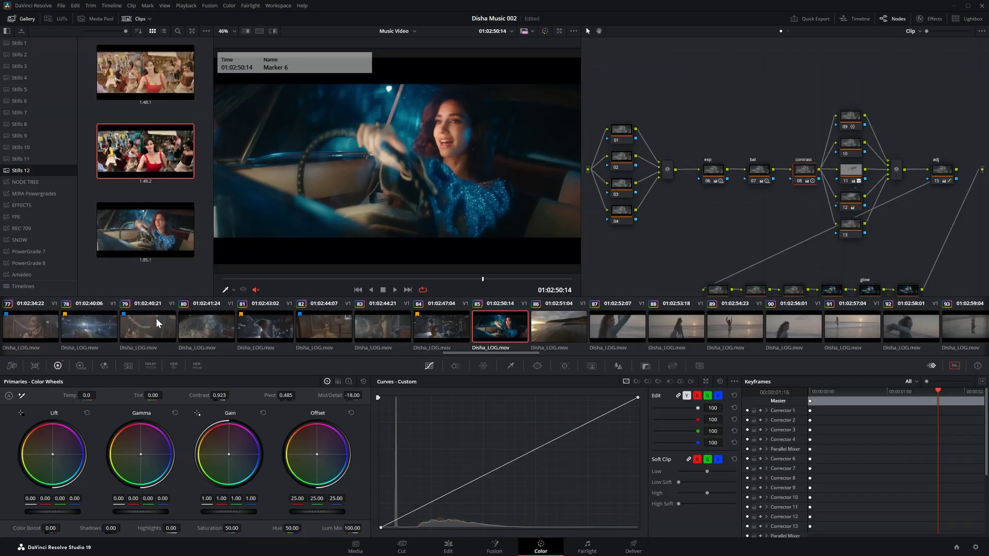
# Try adjusting the HDR Highlight and Light exposure on node 11 and reset both values.
pyautogui.click(852, 169)
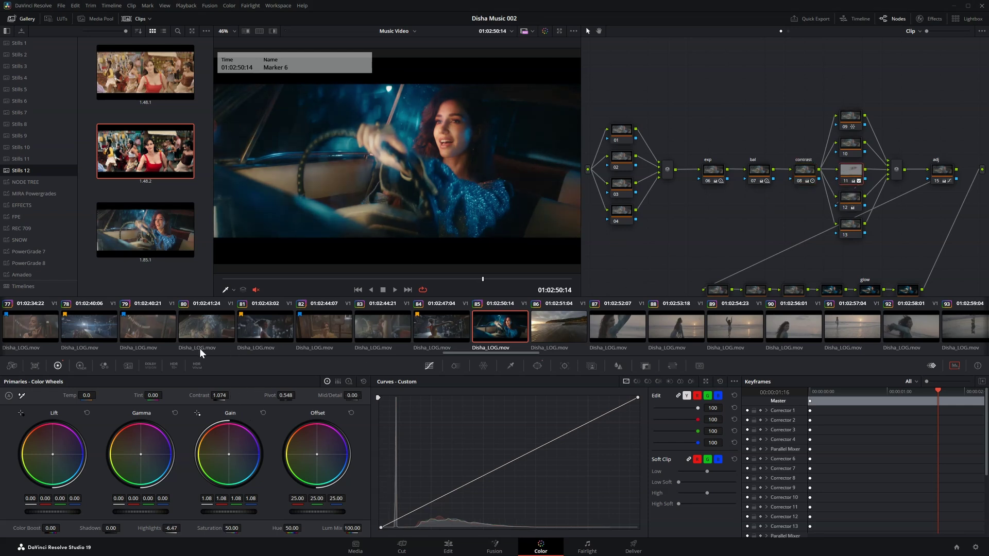
pyautogui.click(80, 366)
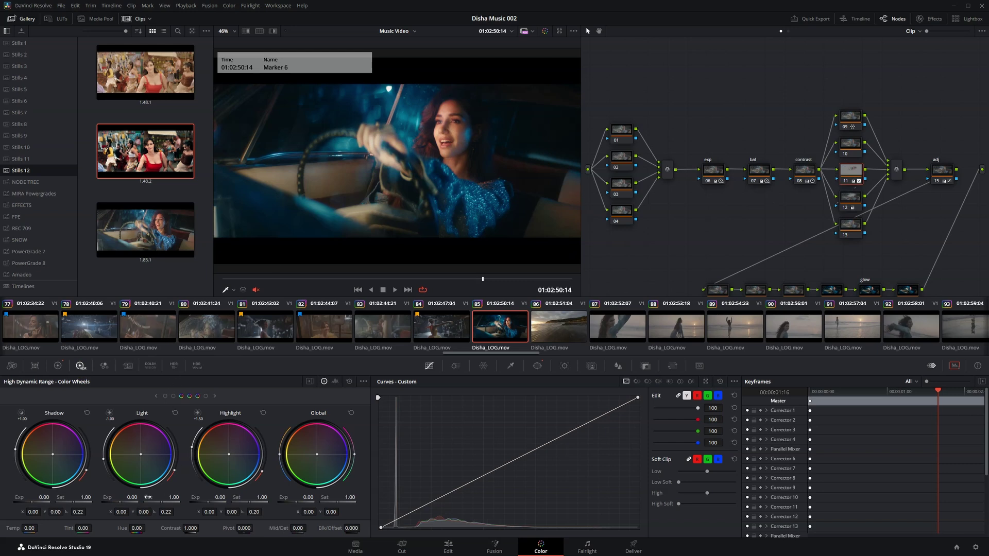
pyautogui.moveTo(214, 497); pyautogui.dragTo(135, 496)
pyautogui.doubleClick(195, 498)
pyautogui.doubleClick(108, 496)
# On node 09, set the sampled skin tone in the Color Warper to saturation 0.48 and luma 0.44, and compare with the grade bypassed.
pyautogui.click(856, 122)
pyautogui.click(484, 366)
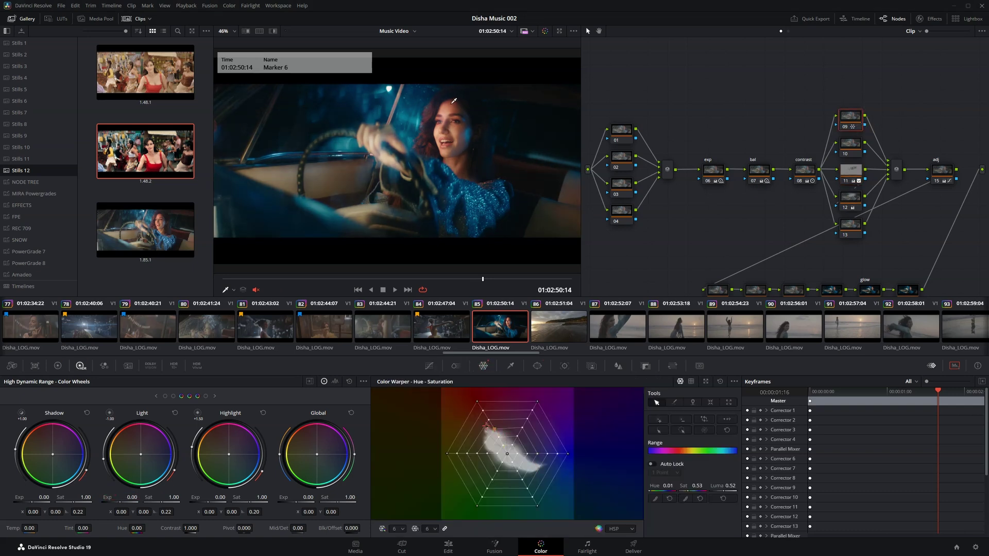
pyautogui.moveTo(454, 102); pyautogui.dragTo(454, 102)
pyautogui.hotkey('alt', 'f')
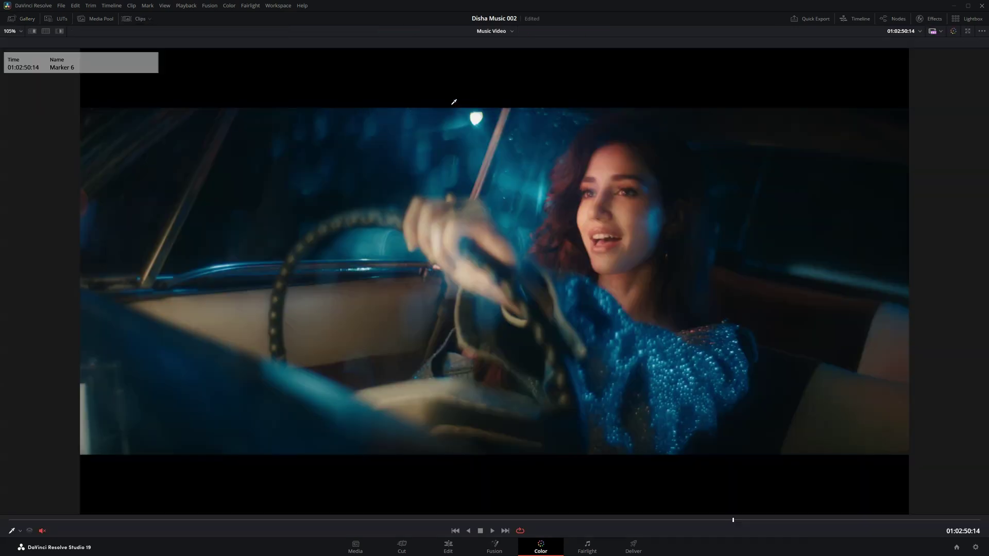
pyautogui.hotkey('alt', 'f')
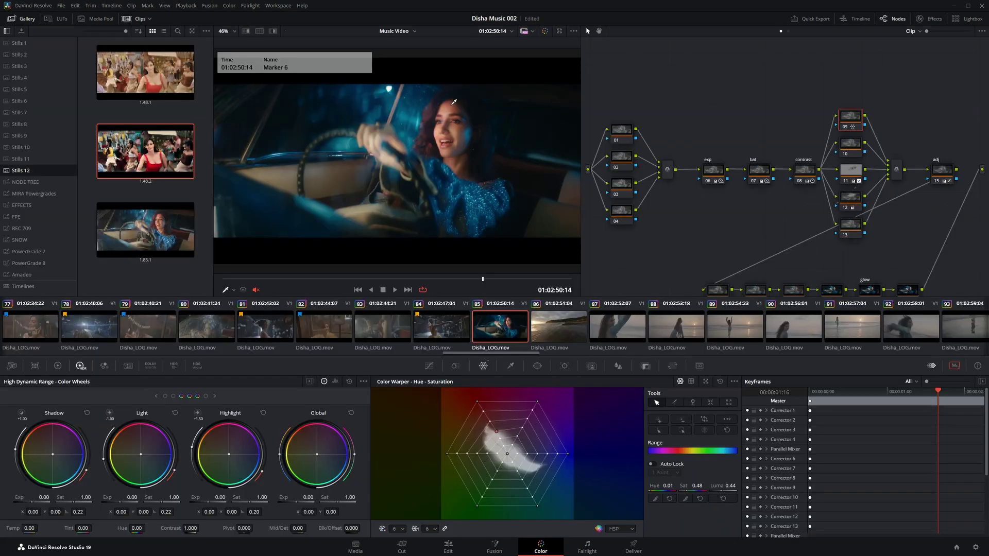
pyautogui.hotkey('shift', 'd')
pyautogui.hotkey('shift', 'd')
pyautogui.click(854, 202)
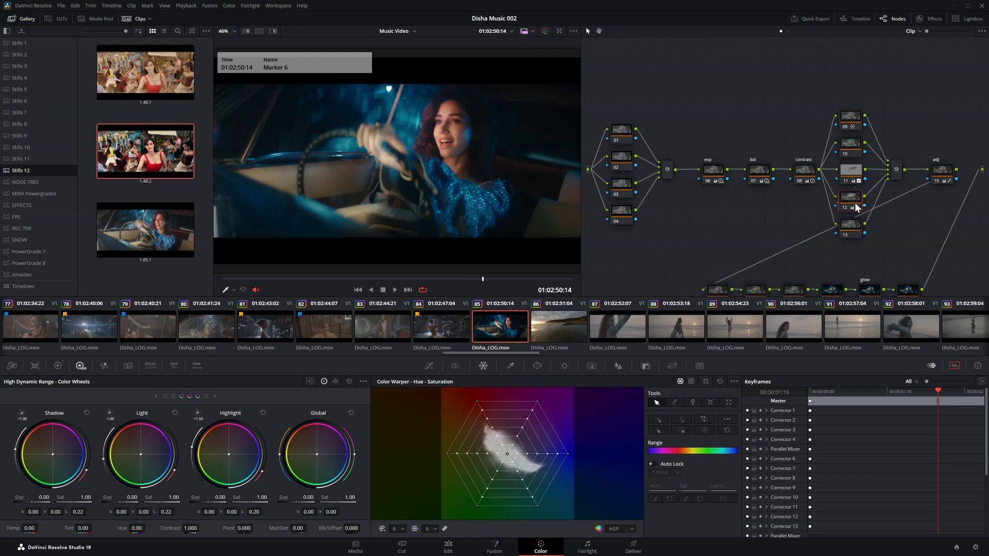
pyautogui.hotkey('alt', 'c')
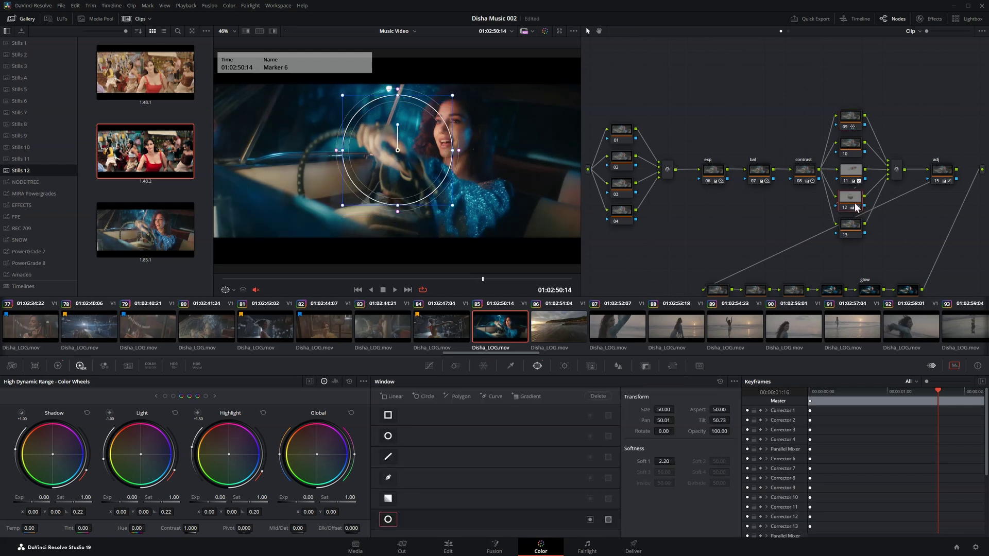
pyautogui.hotkey('alt', 'h')
pyautogui.hotkey('ctrl', 'z')
# On node 13, darken the seat area beside the woman's shoulder using a circular window rotated -36.50 with softness 18.02, lift -0.02 and gain 0.96.
pyautogui.hotkey('shift', "'")
pyautogui.hotkey('alt', 'c')
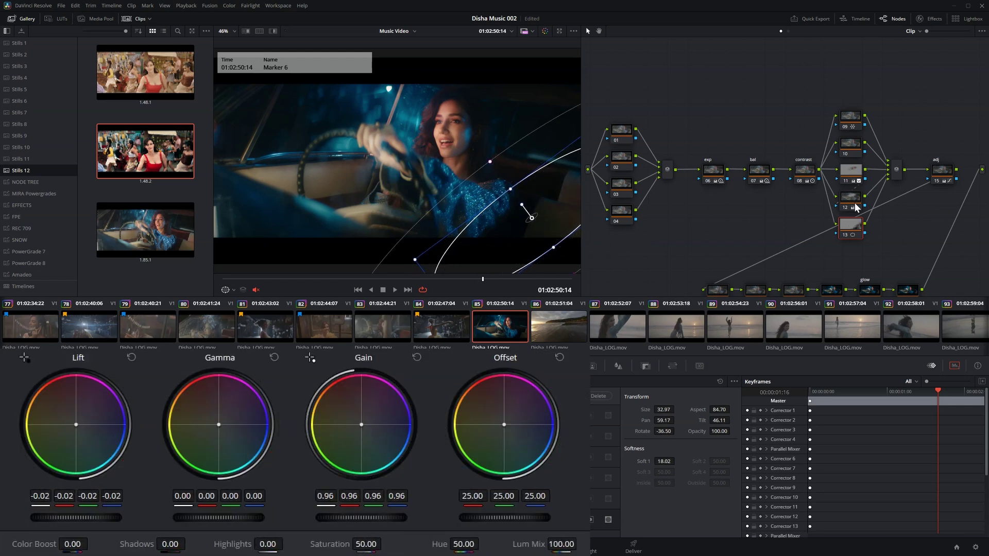
# On node 10, darken the dashboard area using a circular window rotated 15.80, softness 15.45, lift -0.01, gain 0.97, saturation 39.45 and hue 52.45.
pyautogui.click(854, 204)
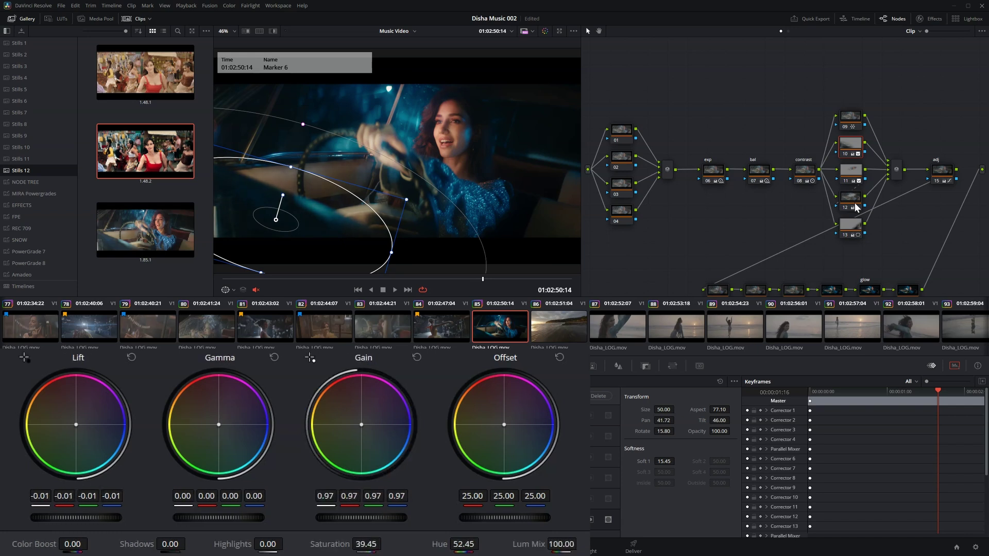
# Return to the adj node and review the graded shot full screen.
pyautogui.hotkey('shift', "'")
pyautogui.hotkey('shift', "'")
pyautogui.hotkey('shift', "'")
pyautogui.hotkey('shift', "'")
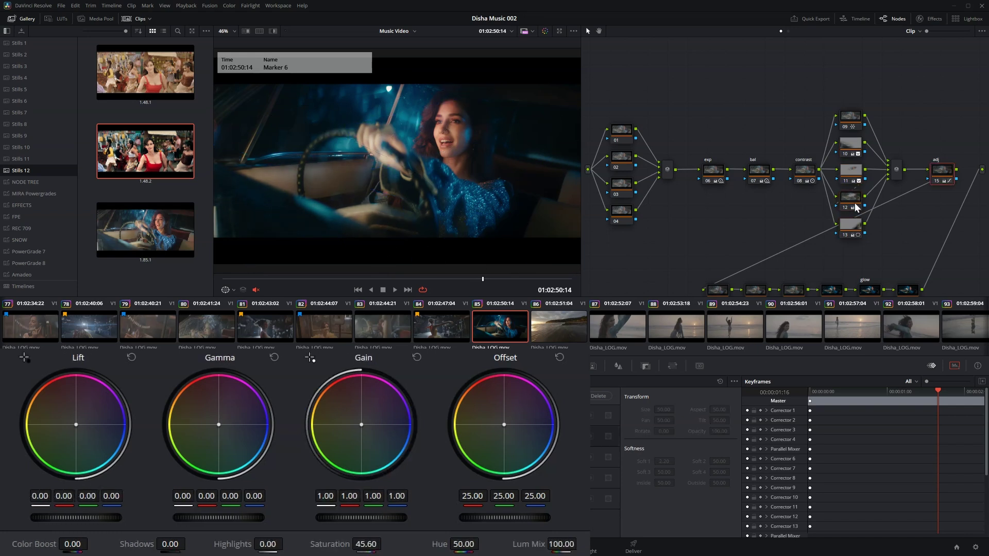
pyautogui.hotkey('shift', 'f')
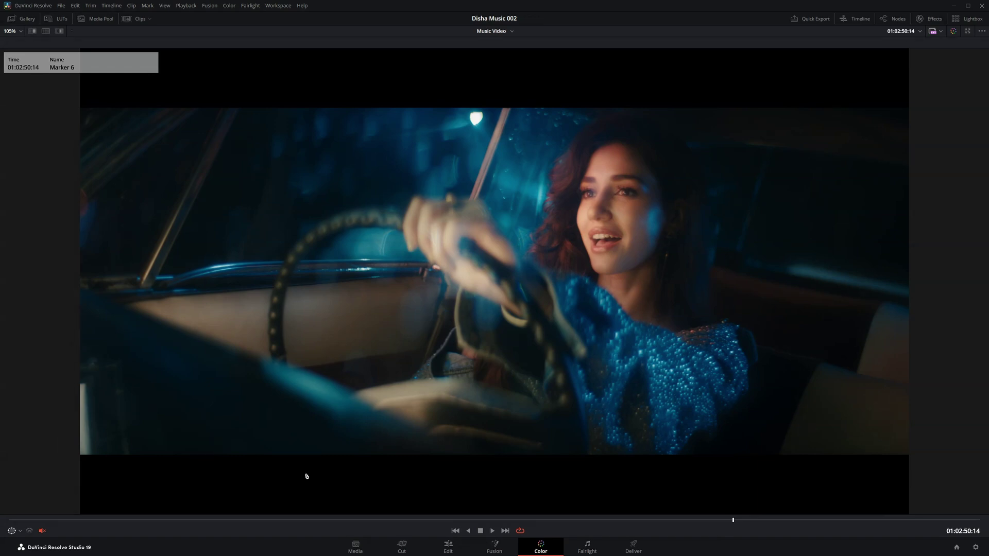
# Compare the graded car shot full screen with the saved gallery stills using the image wipe, and with the grade bypassed.
pyautogui.hotkey('ctrl', 'w')
pyautogui.hotkey('ctrl', 'w')
pyautogui.hotkey('ctrl', 'w')
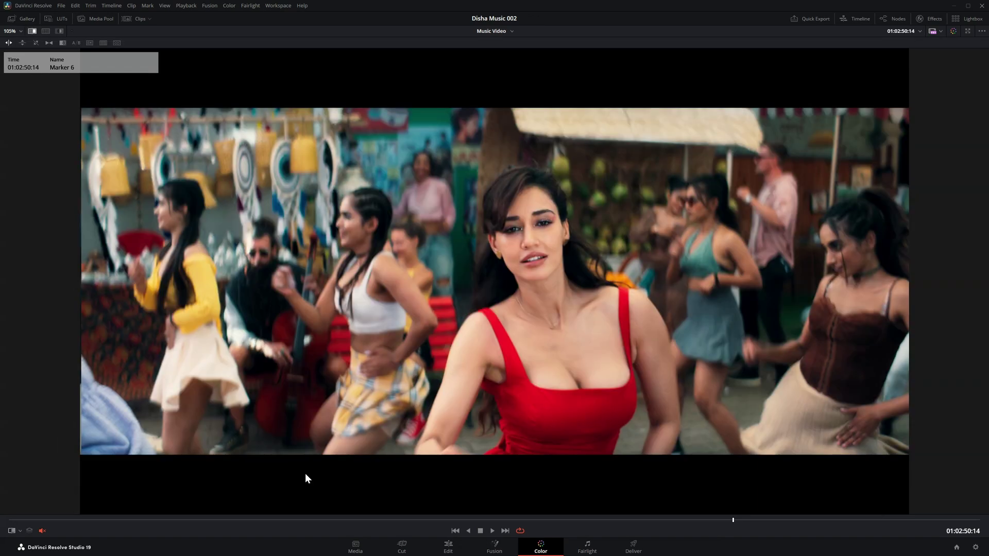
pyautogui.hotkey('ctrl', 'w')
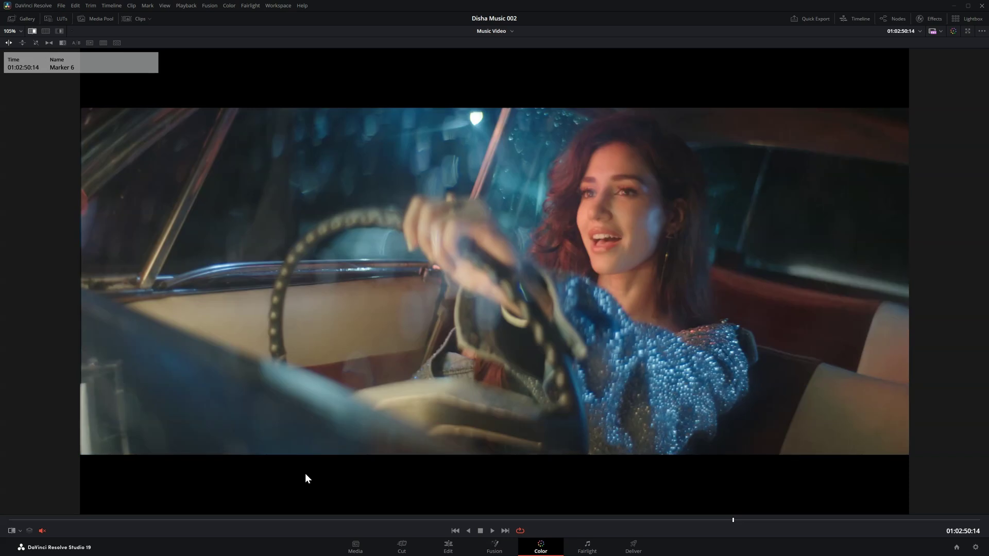
pyautogui.hotkey('ctrl', 'w')
pyautogui.hotkey('shift', 'f')
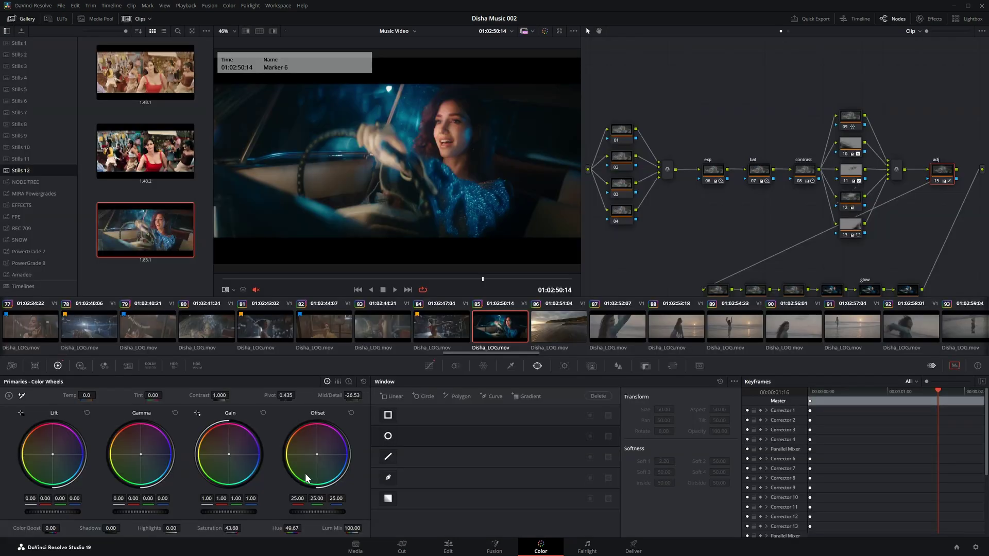
pyautogui.hotkey('ctrl', 'f')
pyautogui.hotkey('shift', 'd')
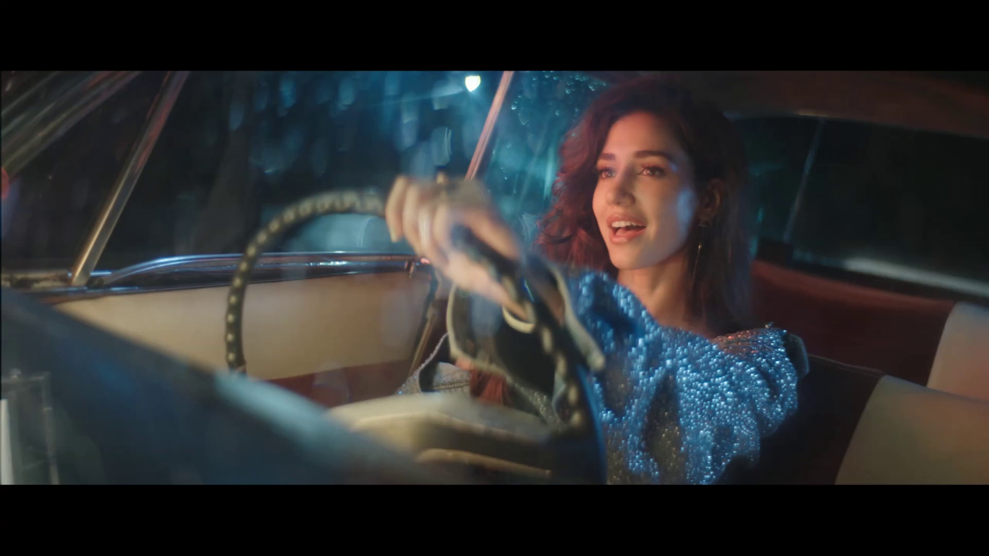
pyautogui.hotkey('ctrl', 'w')
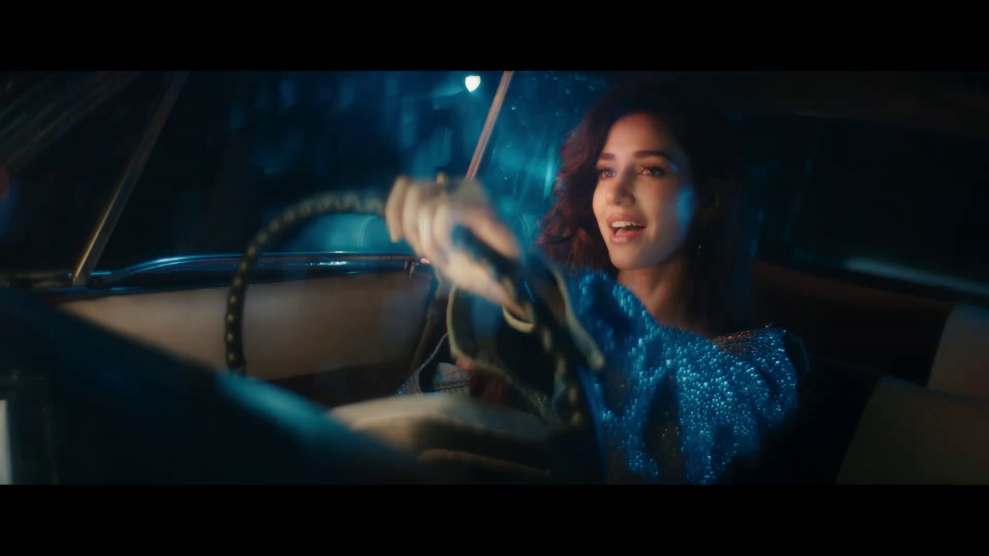
pyautogui.hotkey('ctrl', 'f')
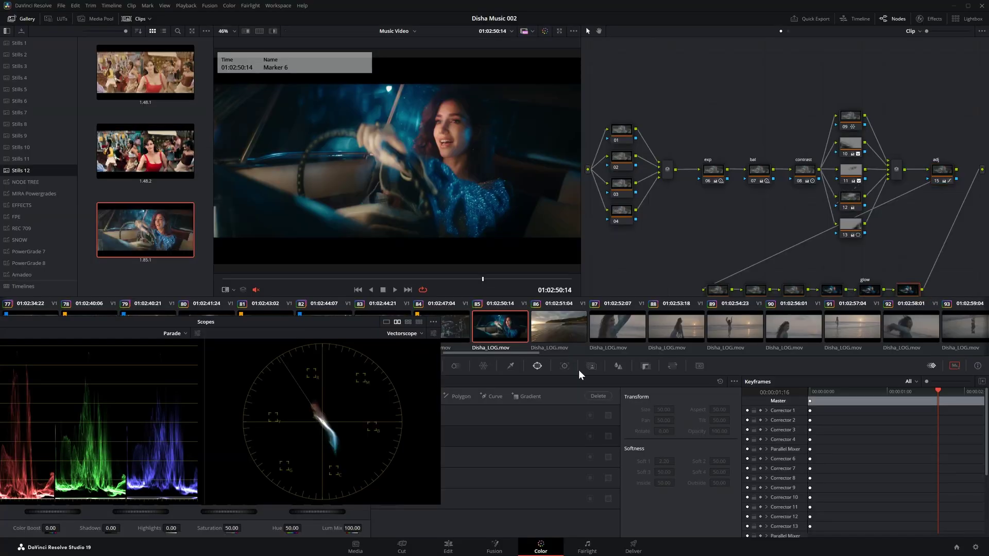
# On the last node after glow, sharpen the image with a blur radius of 0.48 and Mid/Detail of 26.00.
pyautogui.click(618, 366)
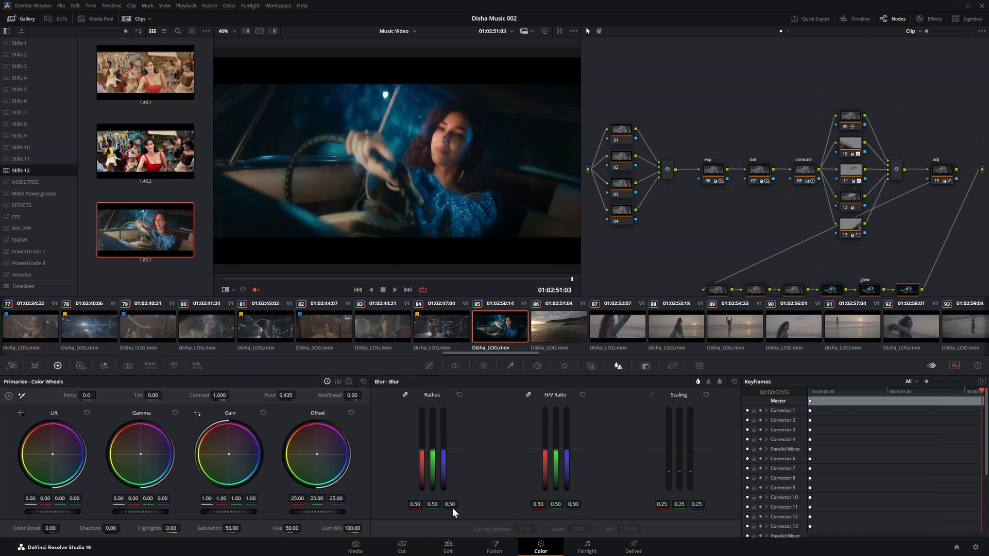
pyautogui.press('Up')
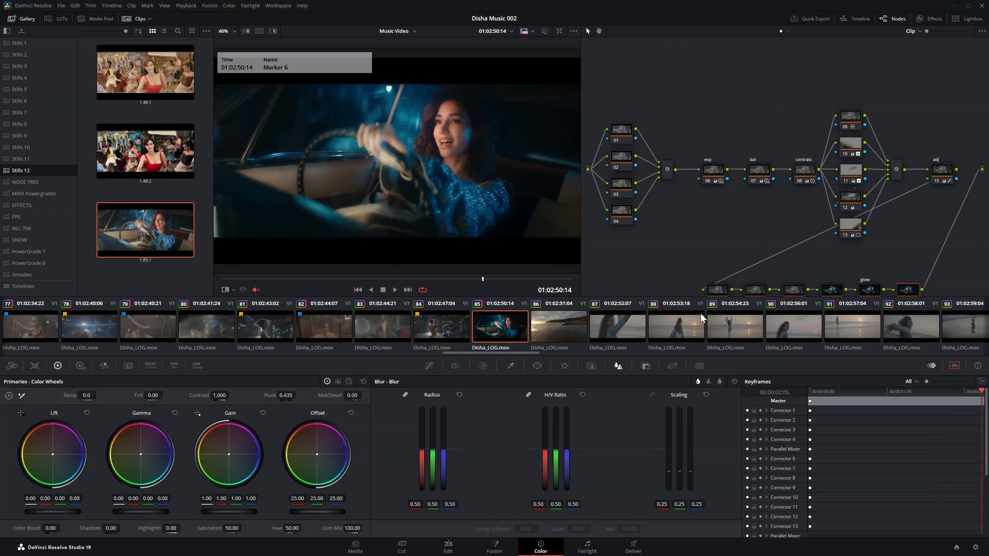
pyautogui.moveTo(430, 455); pyautogui.dragTo(436, 458)
pyautogui.moveTo(352, 395); pyautogui.dragTo(373, 393)
# Review the sharpened shot full screen, comparing it with the ungraded image and the wiped reference still.
pyautogui.hotkey('shift', 'f')
pyautogui.hotkey('shift', 'd')
pyautogui.hotkey('shift', 'd')
pyautogui.hotkey('shift', 'd')
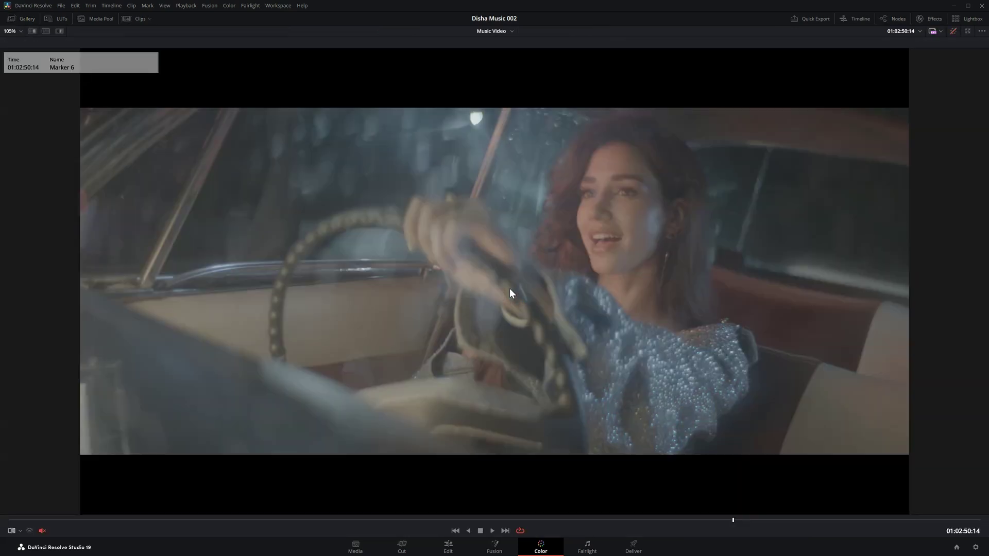
pyautogui.hotkey('ctrl', 'w')
pyautogui.hotkey('ctrl', 'w')
pyautogui.hotkey('shift', 'd')
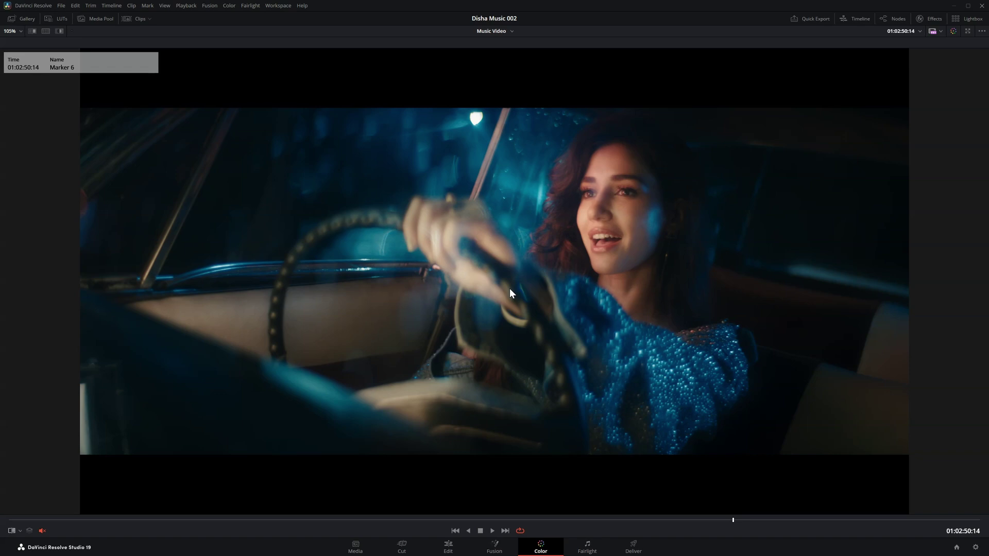
pyautogui.hotkey('alt', 'f')
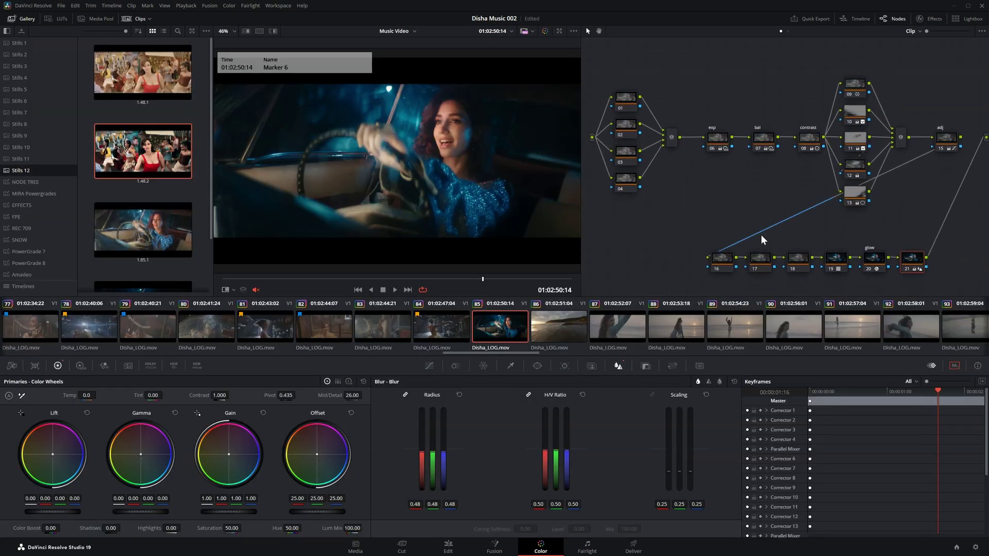
# Open the Arri LogC3 log-to-log look LUT collection and select node 17 as the target.
pyautogui.click(58, 17)
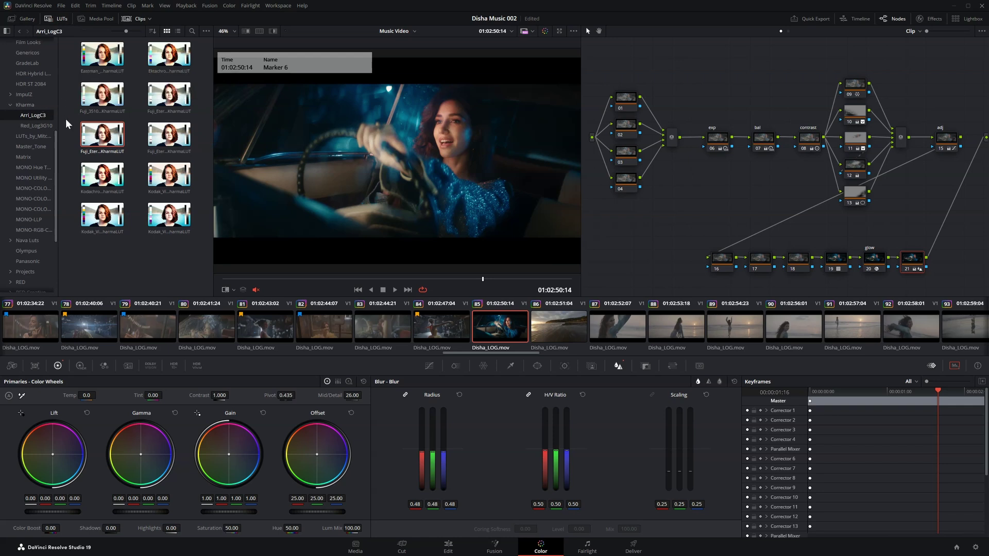
pyautogui.scroll(6, 36, 111)
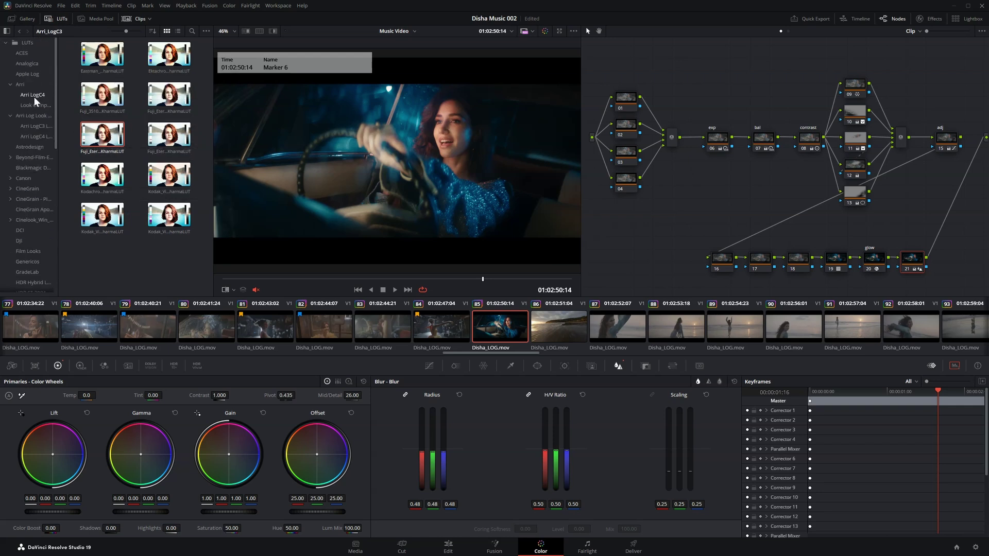
pyautogui.click(29, 126)
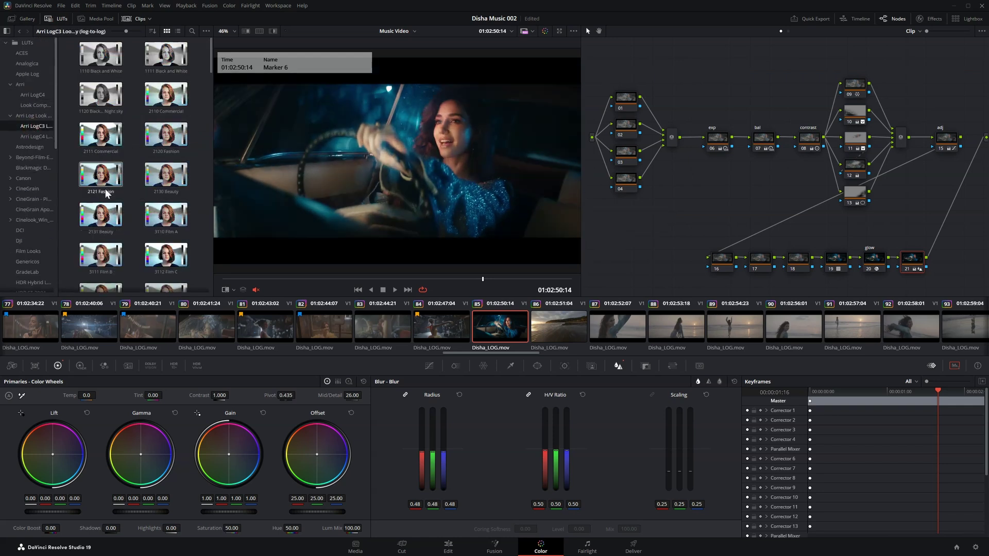
pyautogui.click(767, 257)
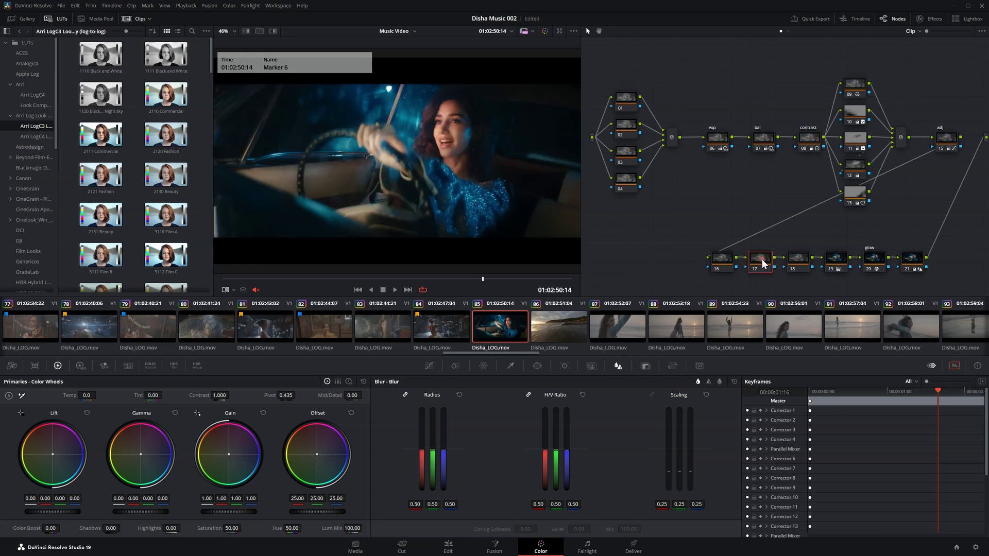
# Label node 19, just before the glow node, as LUT.
pyautogui.click(840, 261)
pyautogui.press('capslock')
pyautogui.write('LUT')
pyautogui.press('capslock')
pyautogui.press('Return')
# Apply the 3231 Retro LUT to node 17 and set that node's composite mode to Color.
pyautogui.scroll(-3, 108, 221)
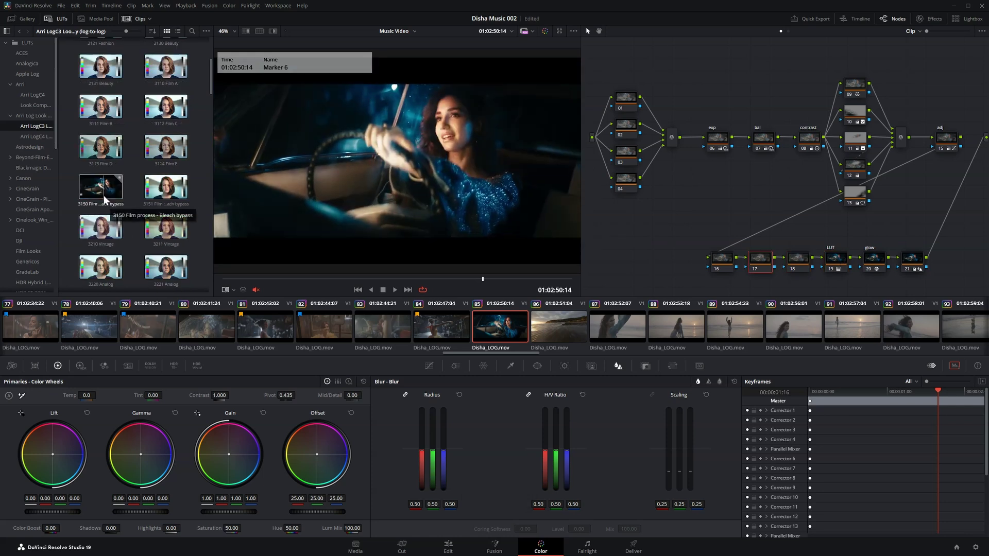
pyautogui.scroll(-3, 154, 195)
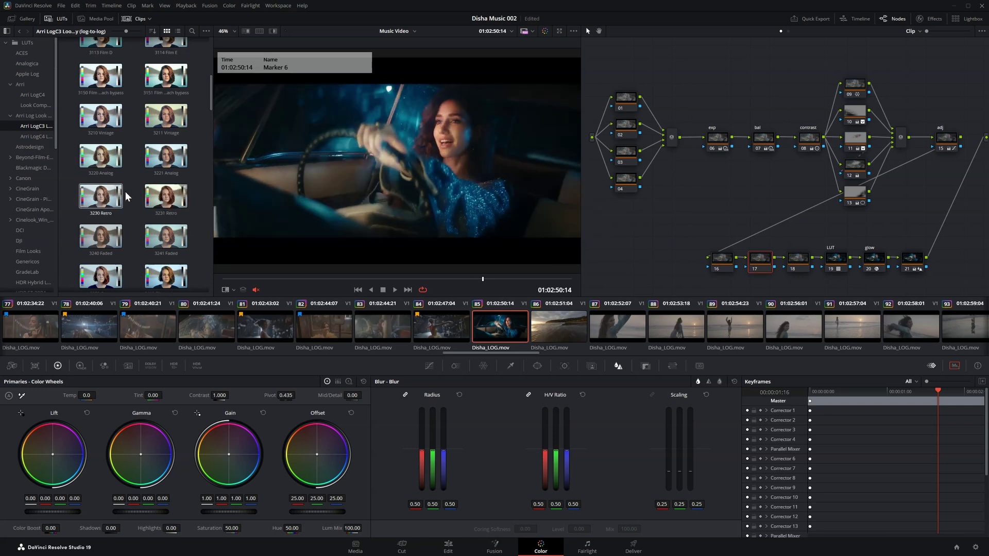
pyautogui.doubleClick(163, 202)
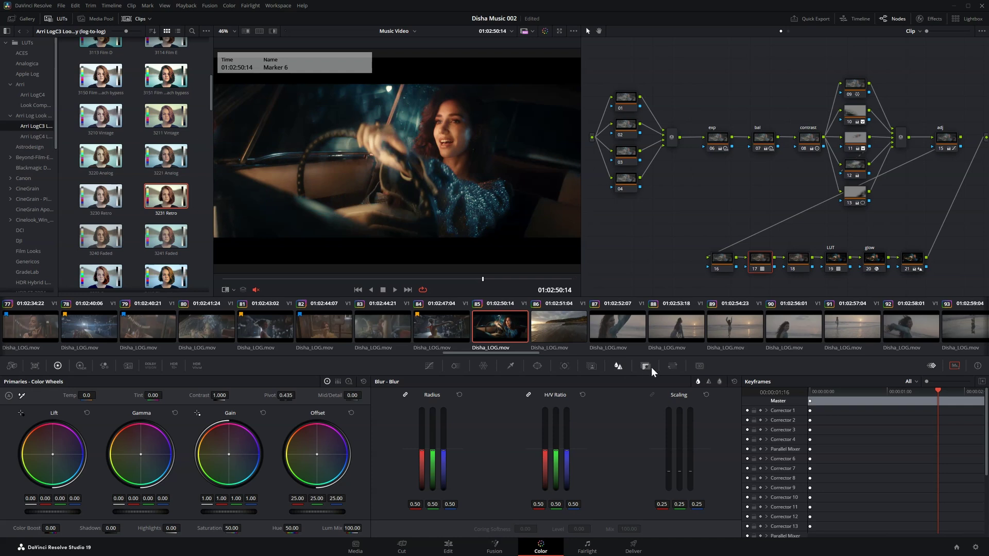
pyautogui.rightClick(759, 264)
pyautogui.moveTo(797, 418)
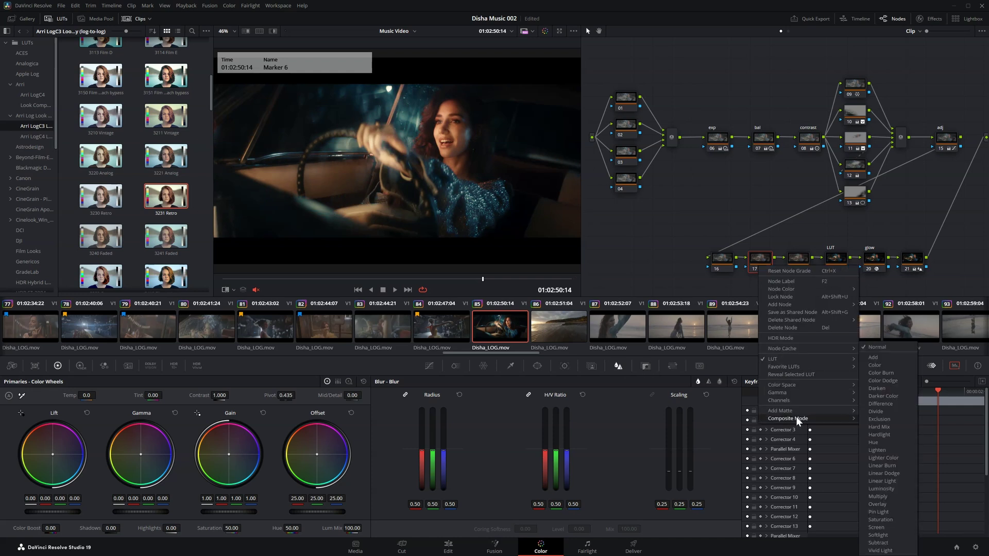
pyautogui.click(884, 366)
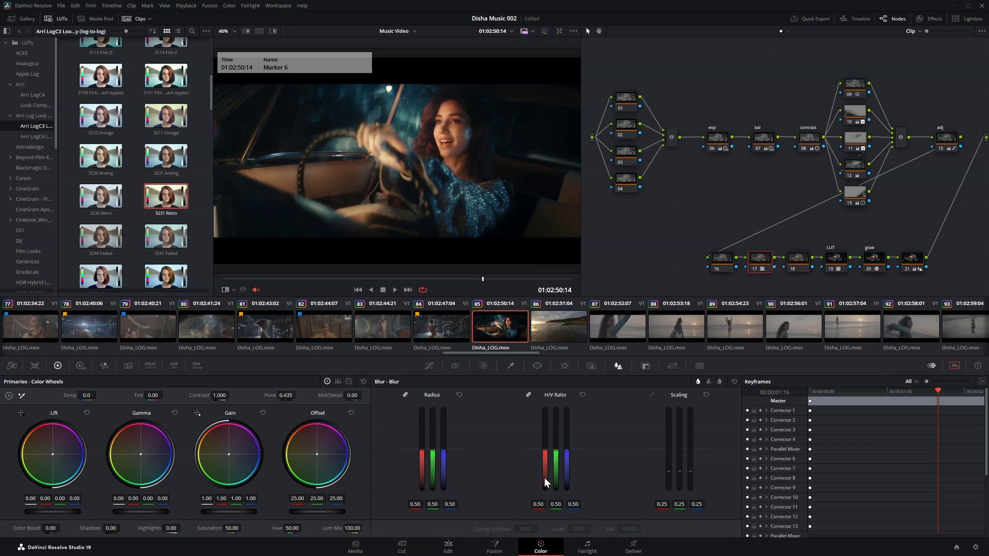
# Try a Key Output gain of 0.552 on node 17 and reset it.
pyautogui.click(645, 365)
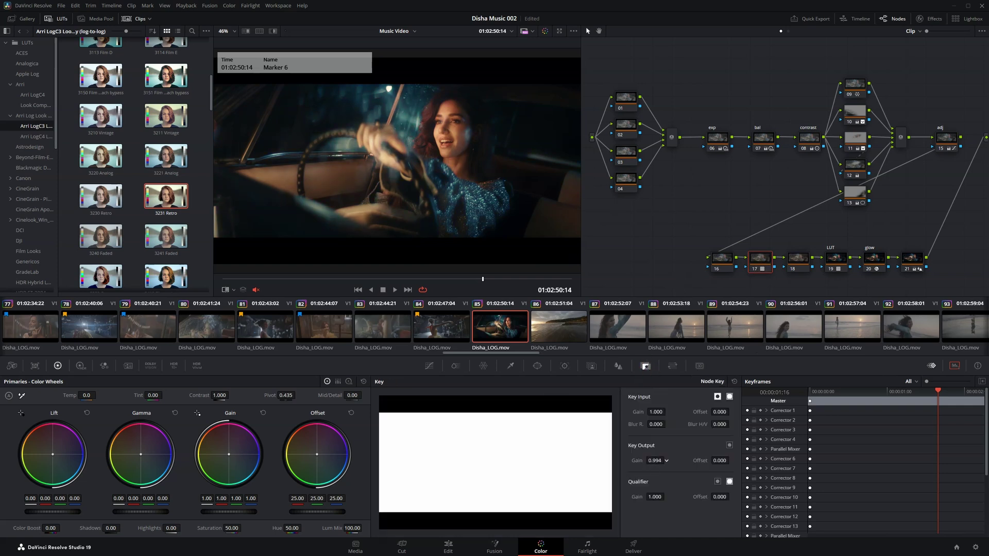
pyautogui.moveTo(666, 460); pyautogui.dragTo(658, 459)
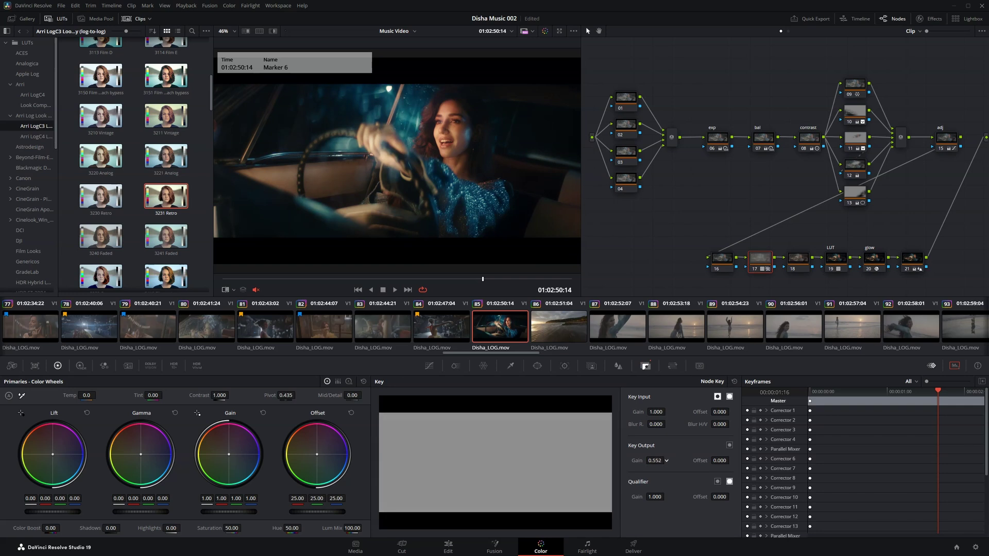
pyautogui.doubleClick(639, 461)
# Compare the shot full screen and in the normal viewer with the Retro look on node 17 switched on and off.
pyautogui.hotkey('alt', 'f')
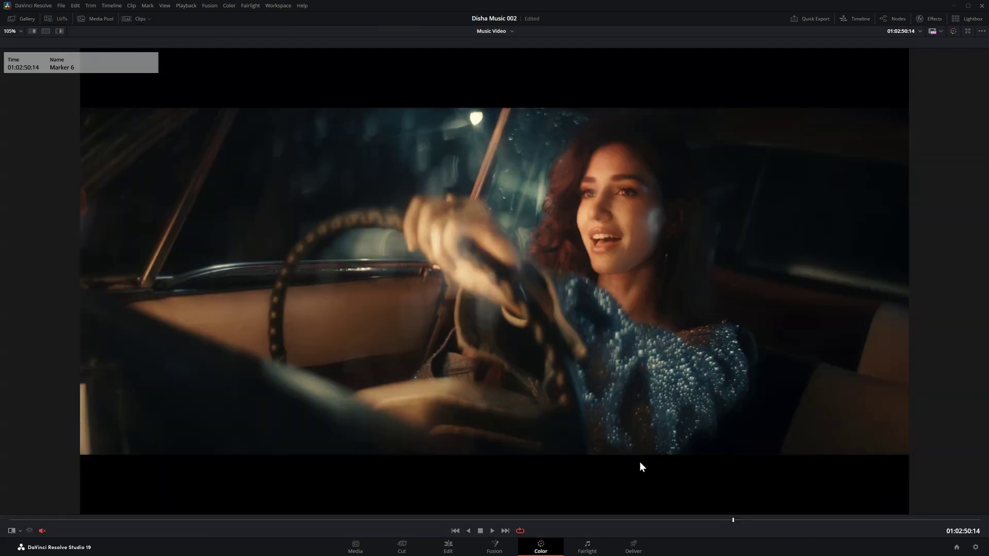
pyautogui.hotkey('ctrl', 'd')
pyautogui.hotkey('ctrl', 'd')
pyautogui.press('space')
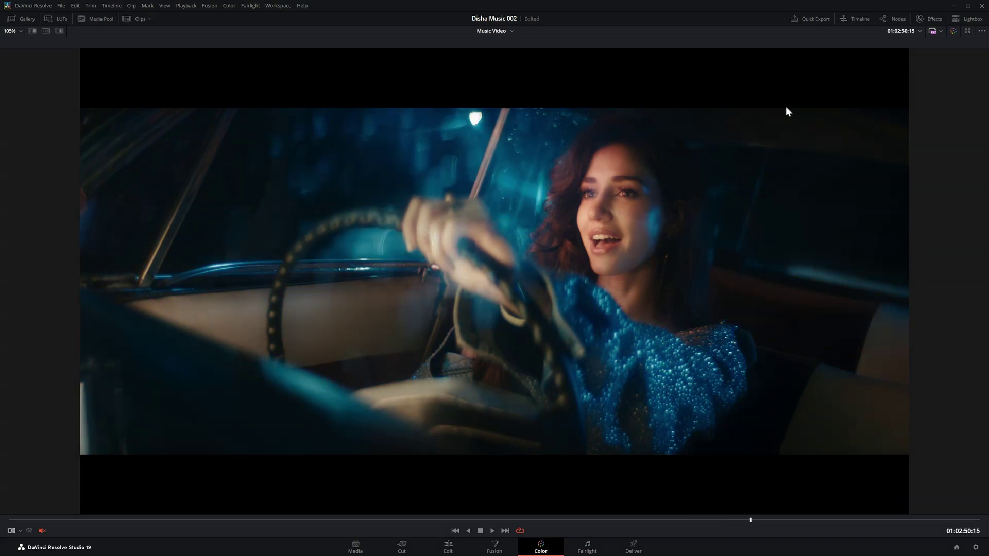
pyautogui.hotkey('shift', 'd')
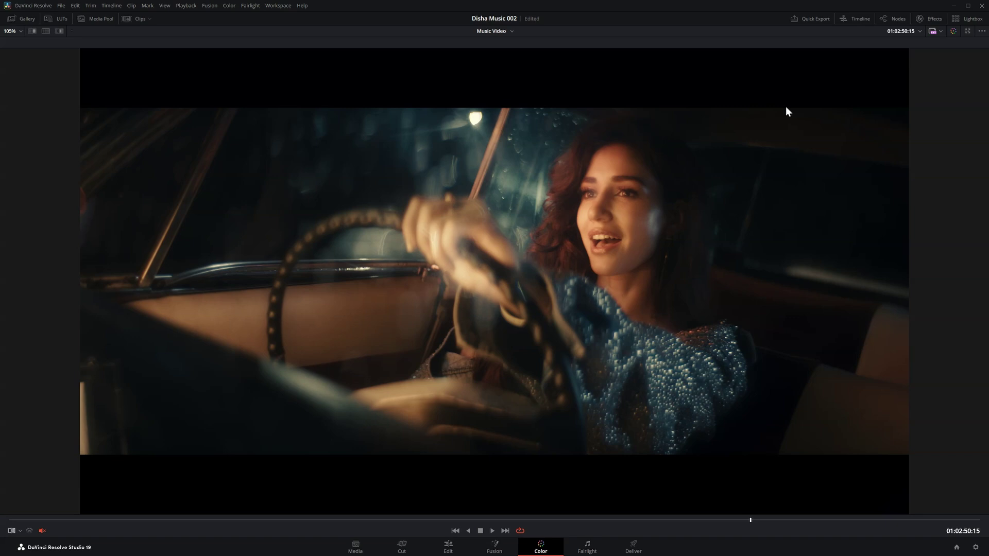
pyautogui.hotkey('shift', 'f')
pyautogui.press('Left')
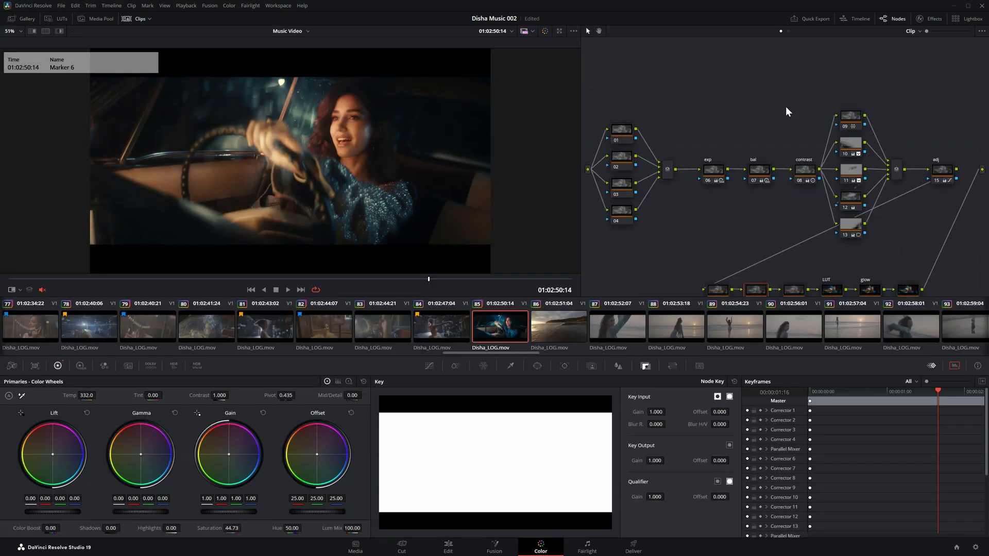
pyautogui.hotkey('ctrl', 'd')
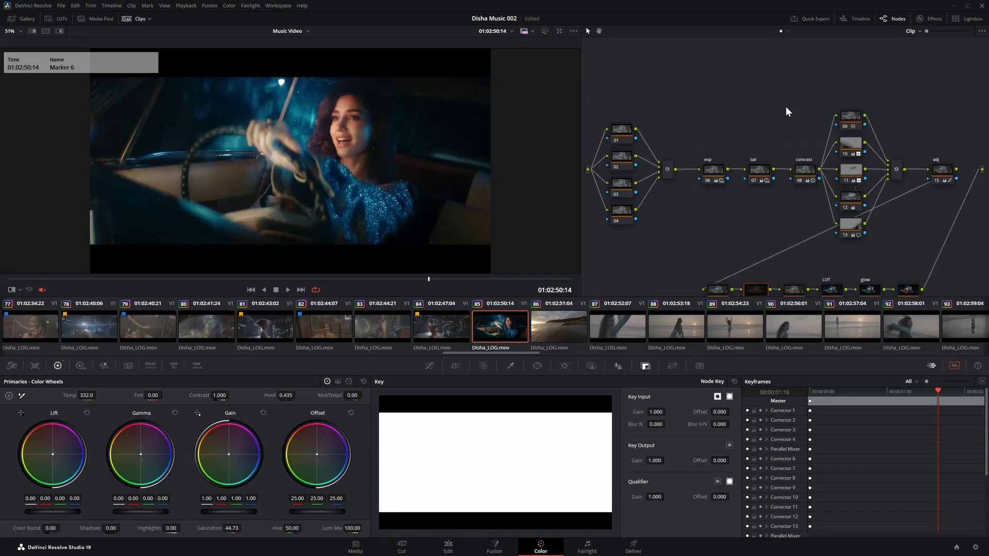